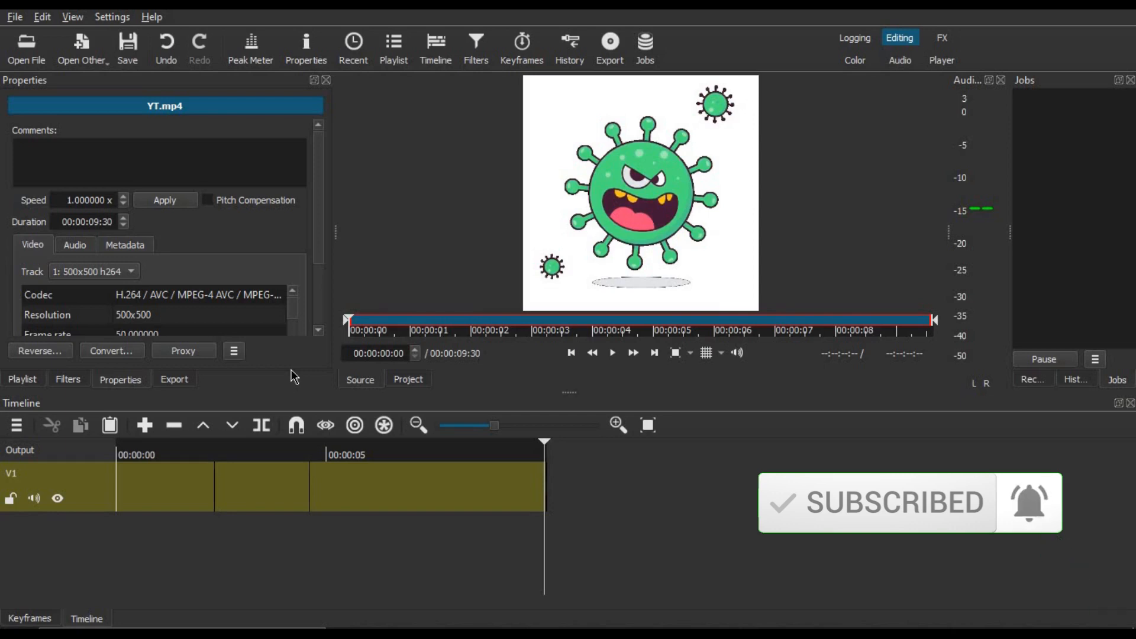
- Look through the media files in the Gifs and audios folder and play the YT.mp4 example video
key(alt+Tab)
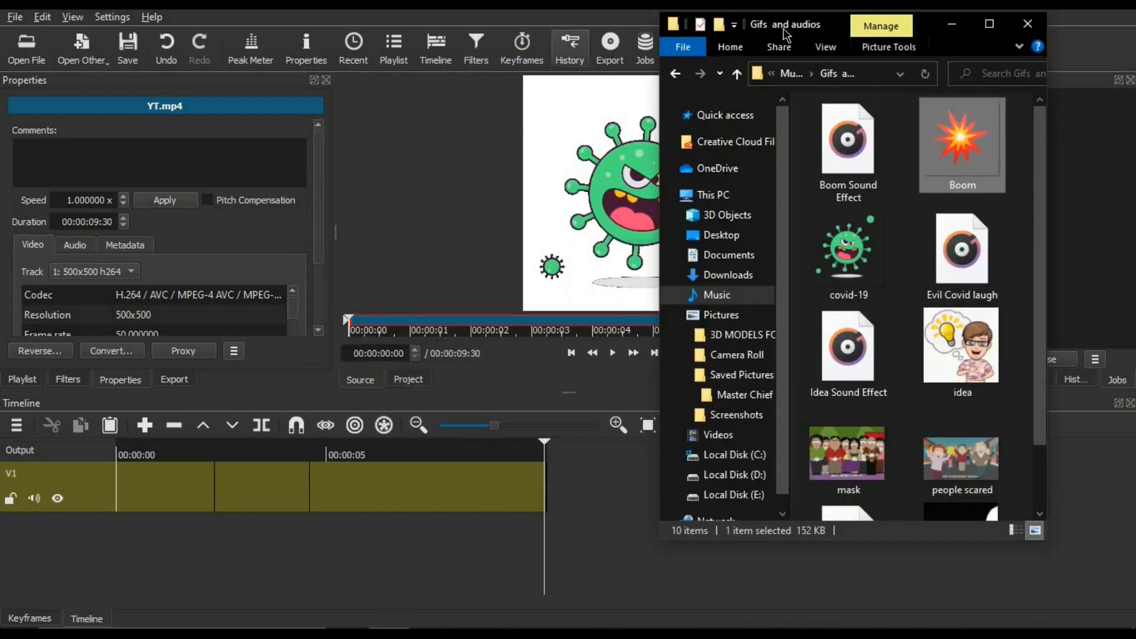
mouse_move(1032, 140)
mouse_down()
mouse_move(1037, 432)
mouse_move(1035, 120)
mouse_move(1034, 142)
mouse_up()
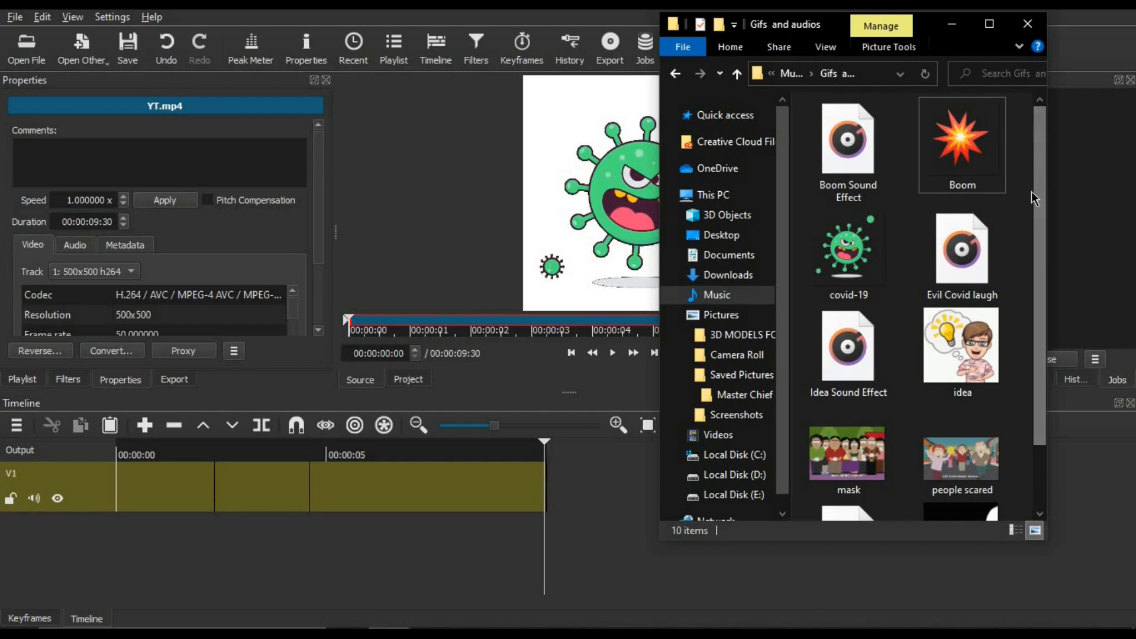
drag(1036, 207, 1043, 147)
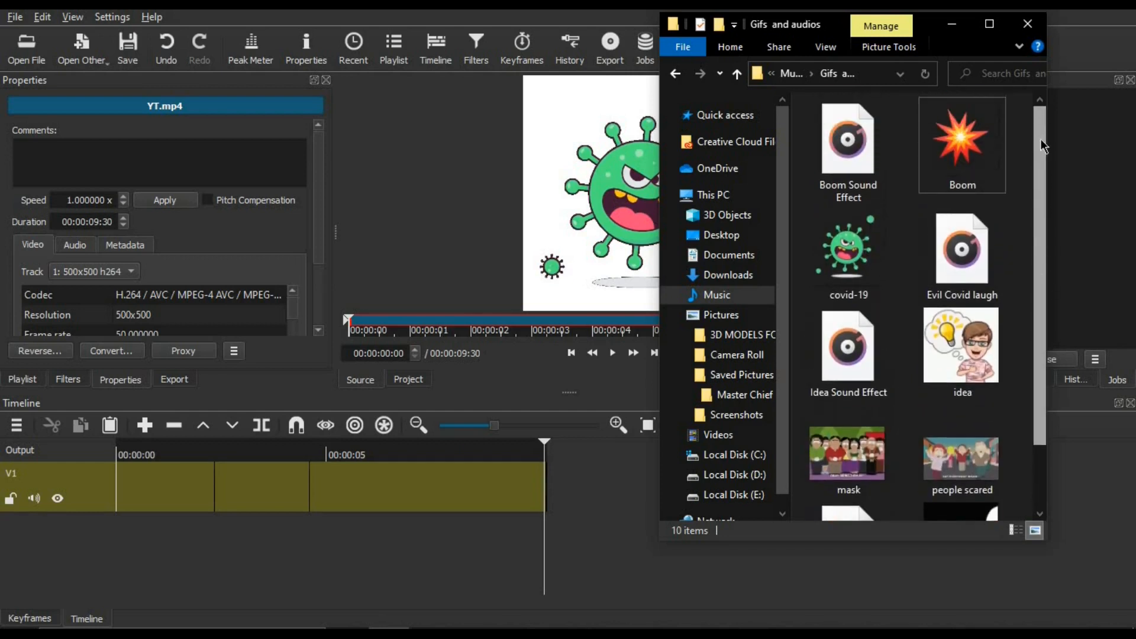
scroll(1042, 171, down, 2)
scroll(1042, 177, up, 2)
scroll(1041, 190, down, 2)
scroll(1042, 192, up, 2)
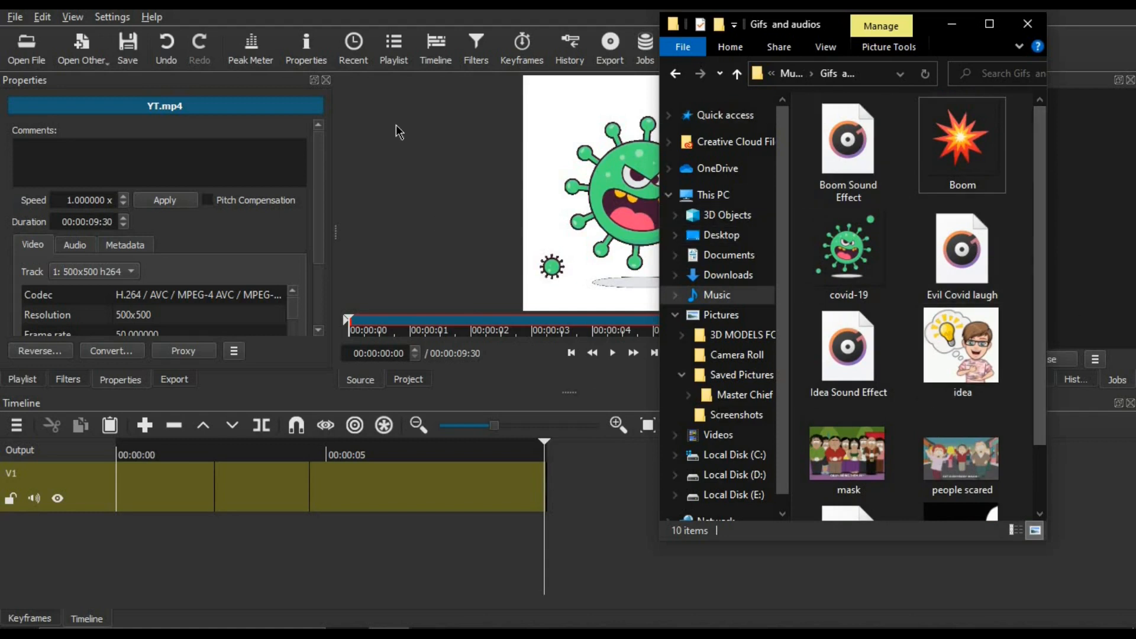
click(626, 482)
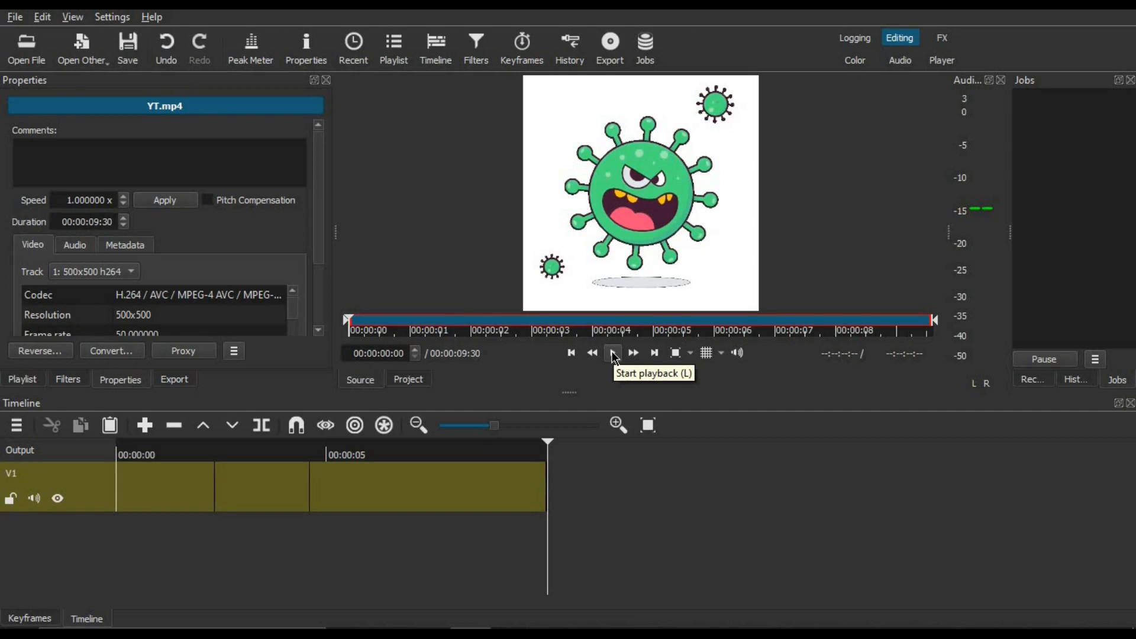
click(615, 355)
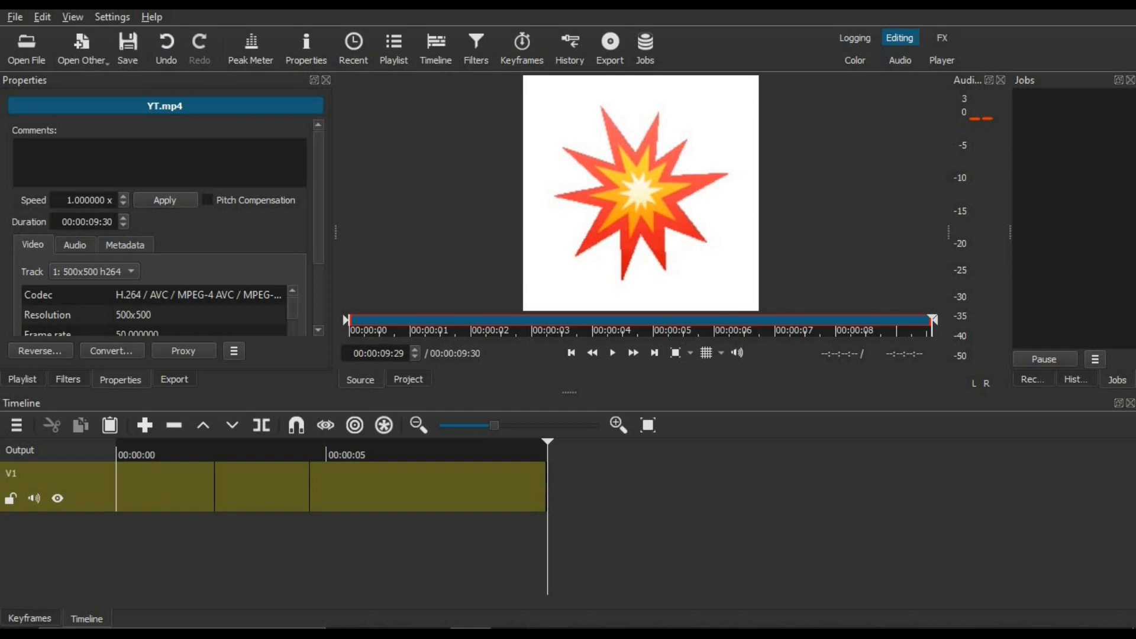
- Start a new project and place covid-19.gif from the Gifs and audios folder at the start of track V1
click(14, 18)
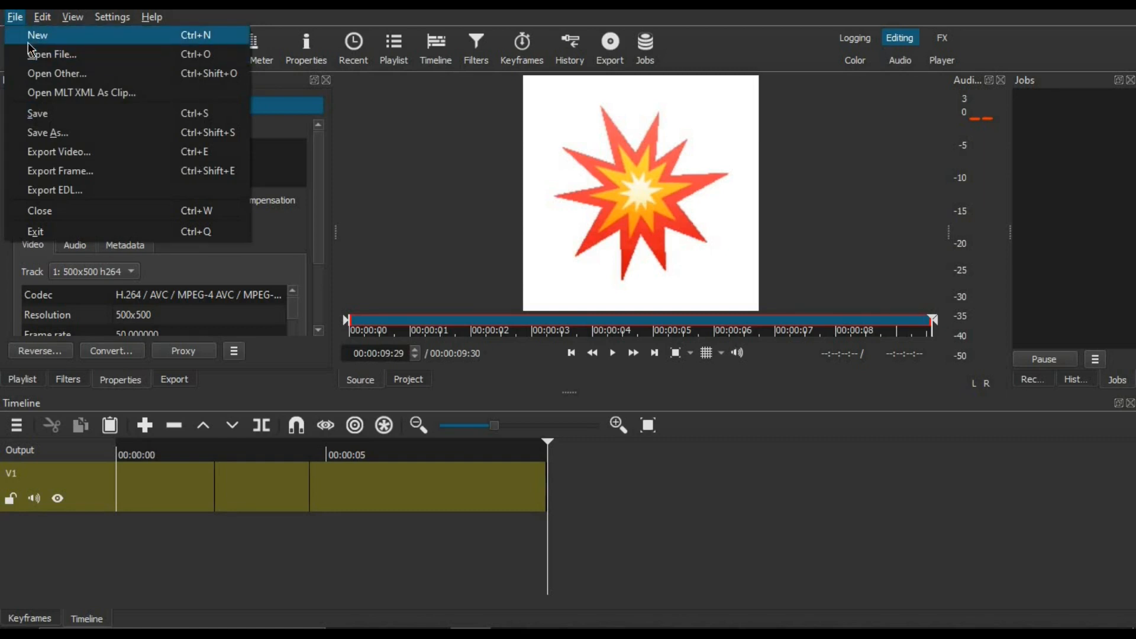
click(27, 39)
click(581, 338)
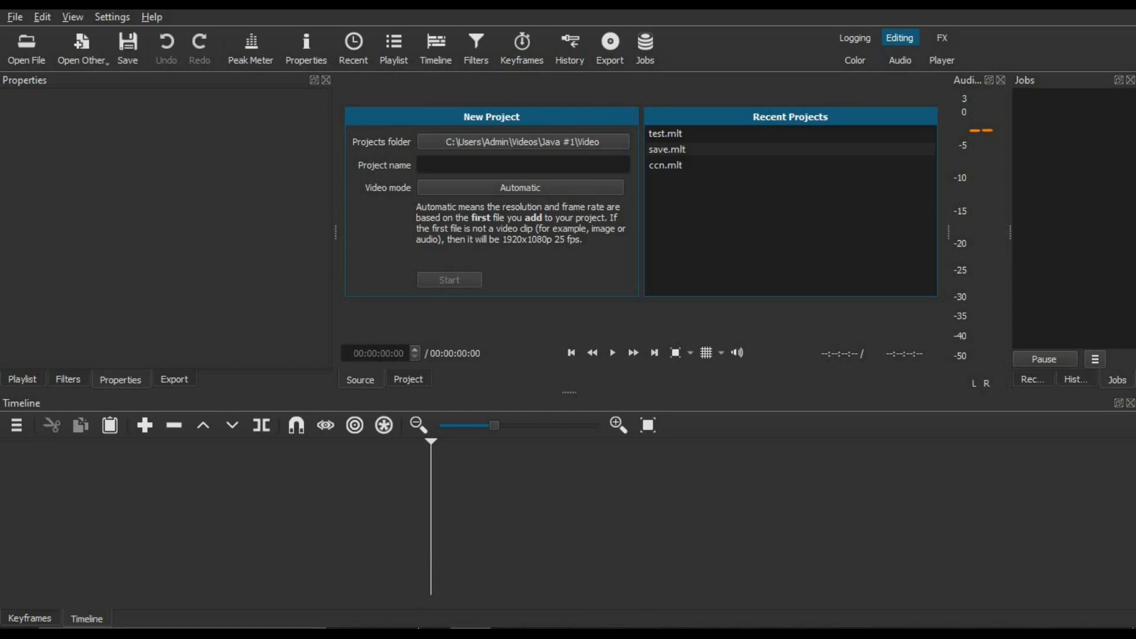
click(388, 622)
drag(878, 259, 284, 495)
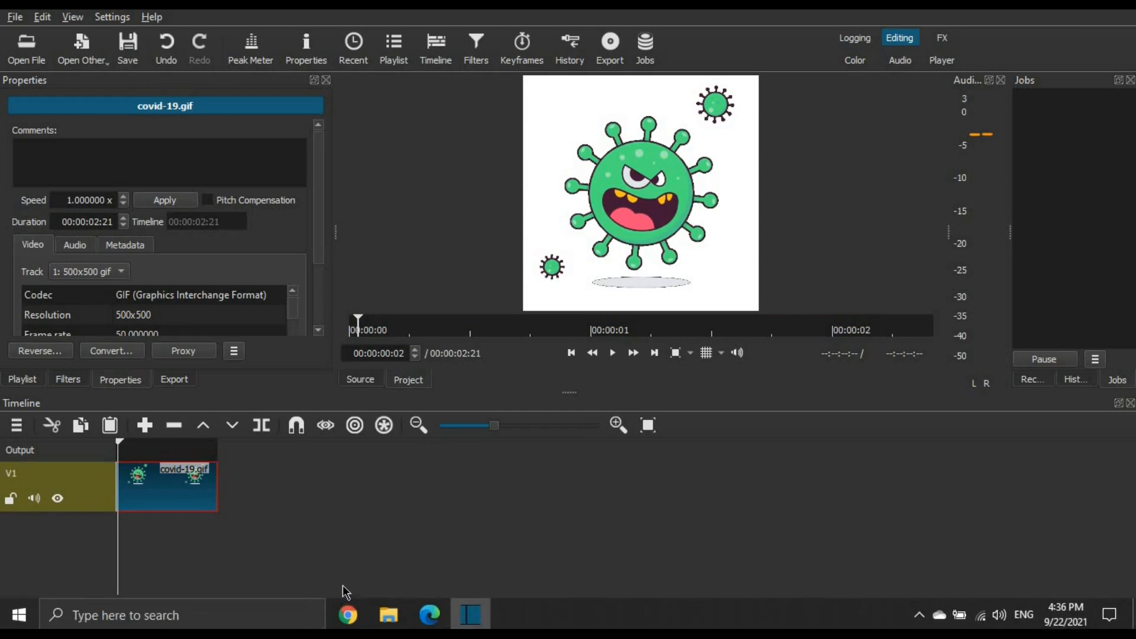
- Add people scared.gif to track V1 without converting it, and place it directly after covid-19.gif
click(388, 620)
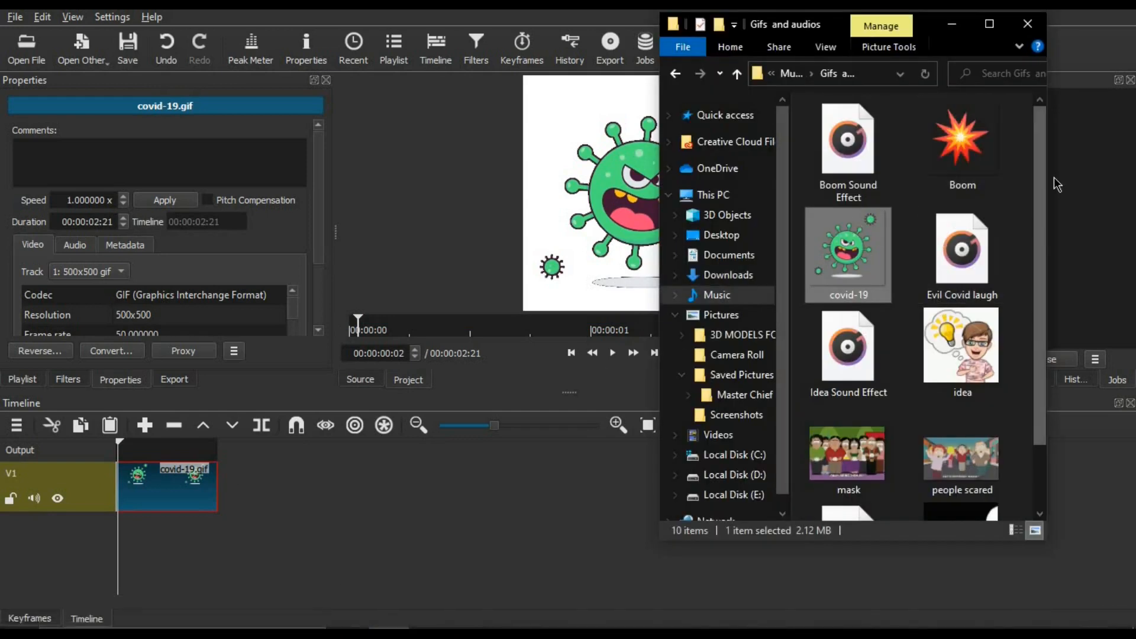
scroll(941, 314, down, 1)
click(958, 324)
drag(958, 325, 331, 484)
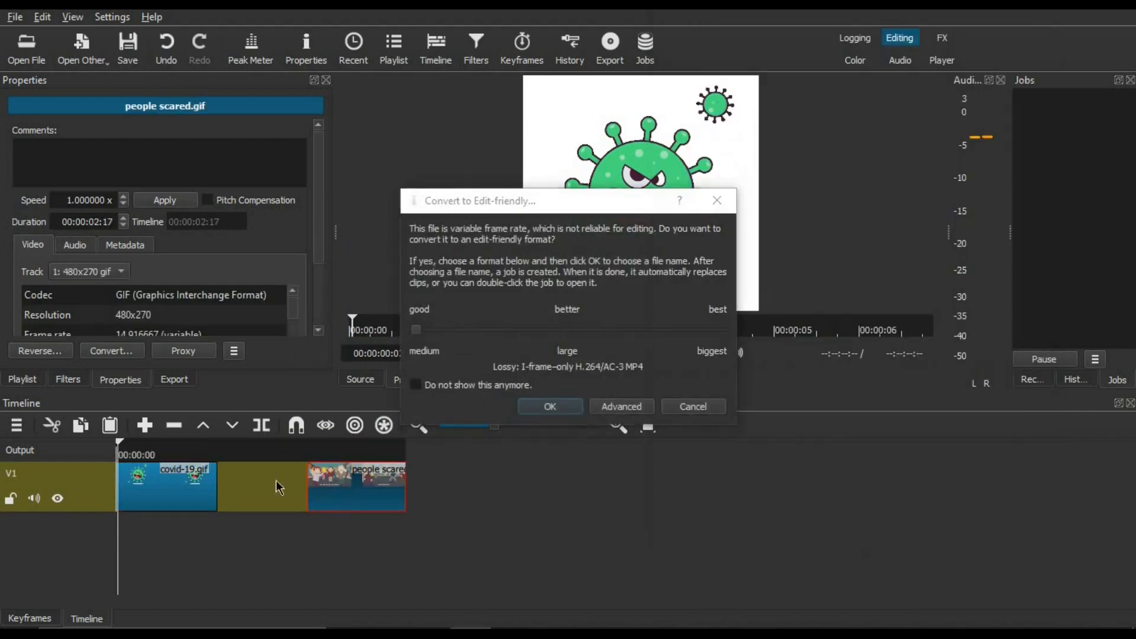
click(695, 407)
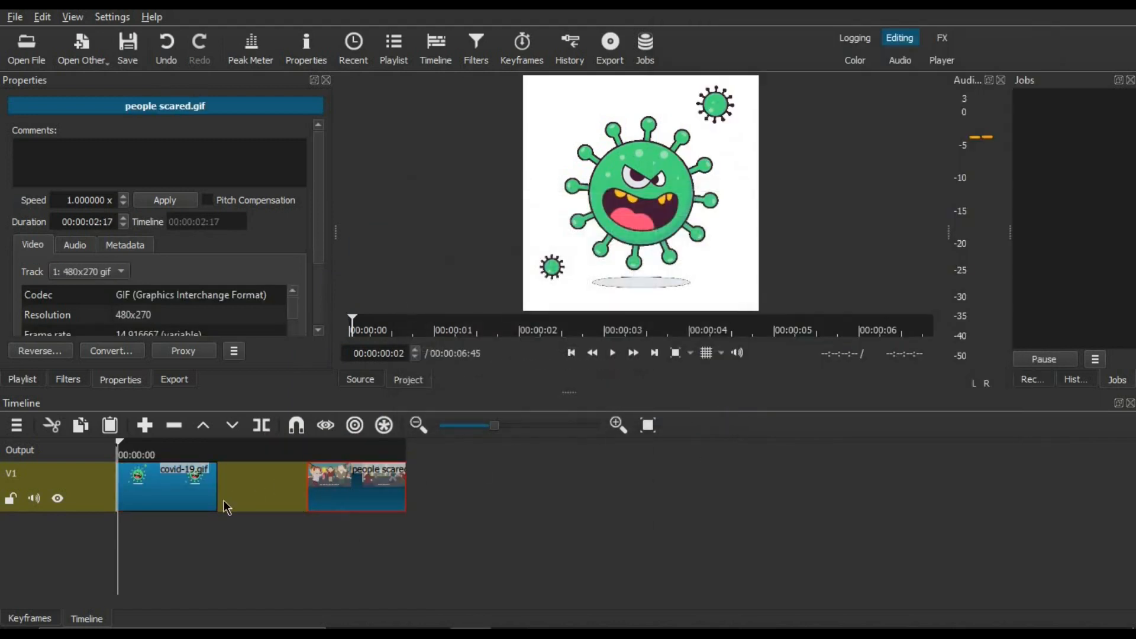
drag(314, 491, 223, 492)
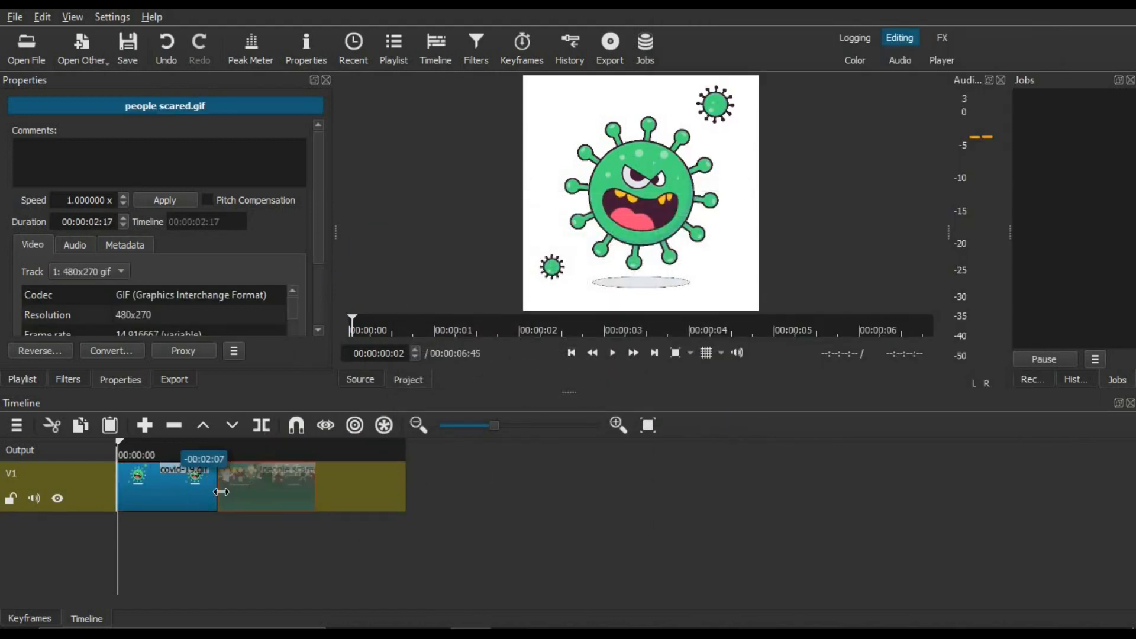
click(398, 591)
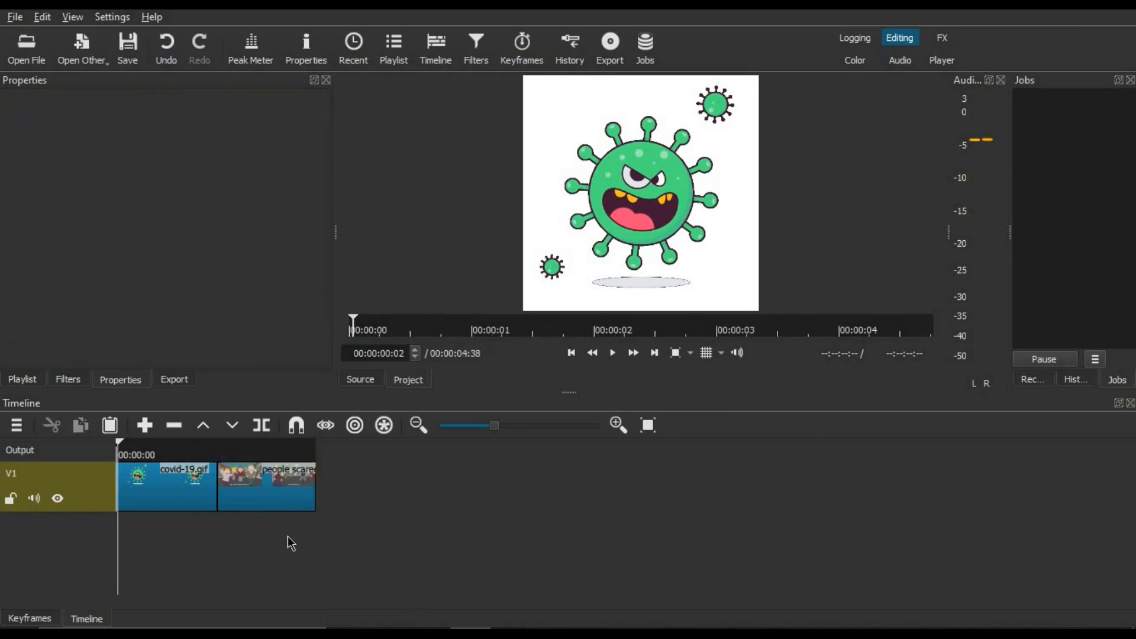
- Try a gap between covid-19.gif and people scared.gif, scrub the playhead around it, and close the gap again
click(187, 453)
drag(311, 503, 370, 509)
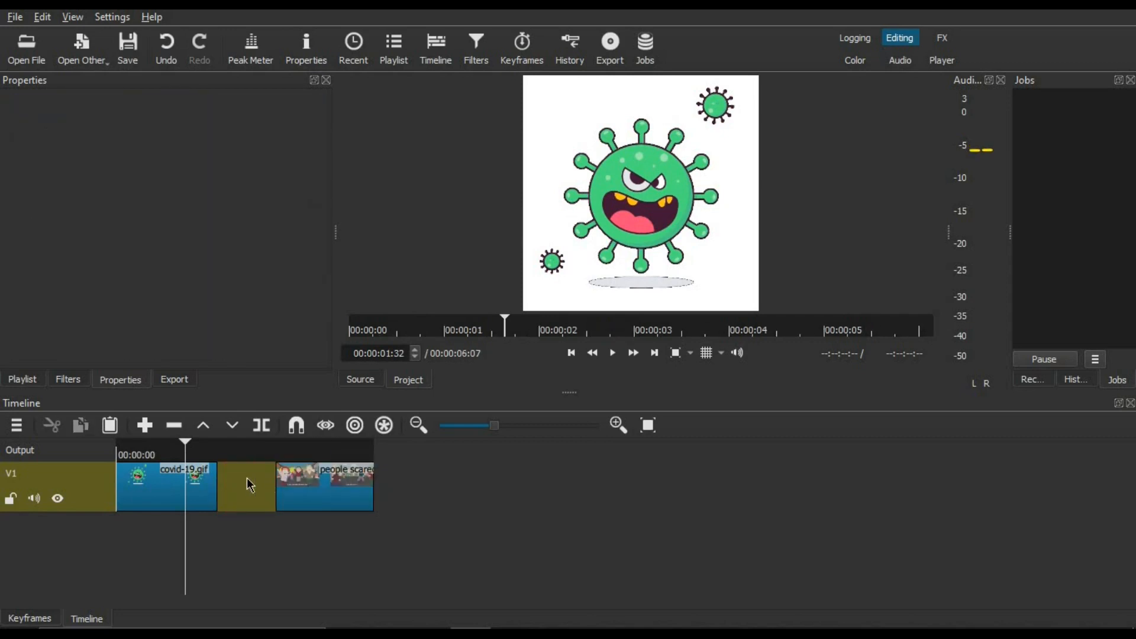
click(220, 452)
drag(221, 453, 201, 453)
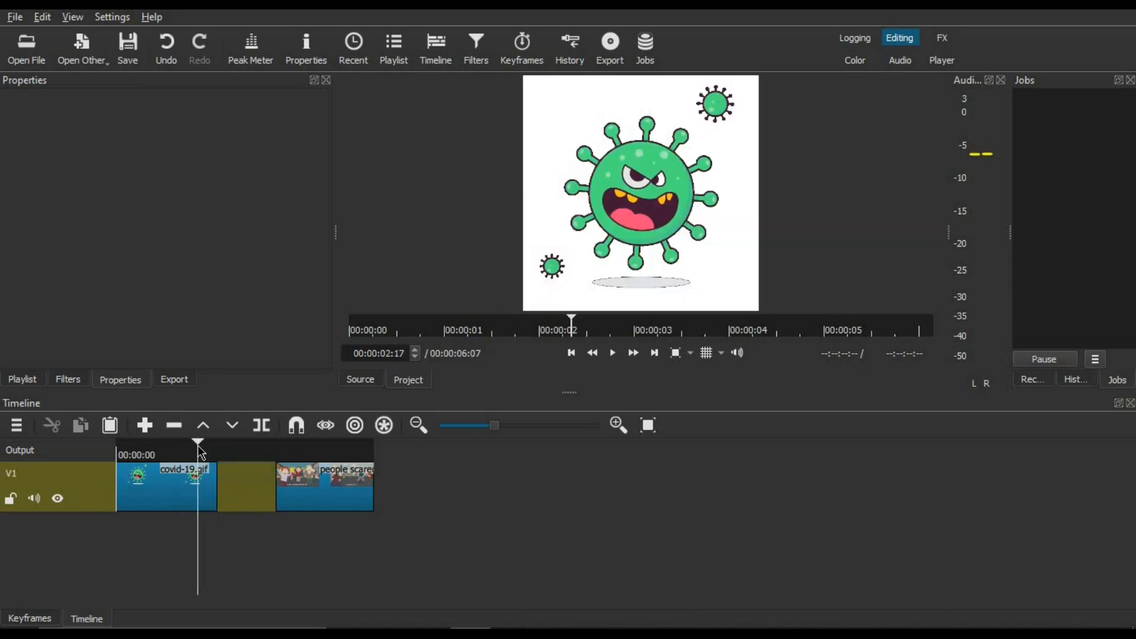
click(593, 353)
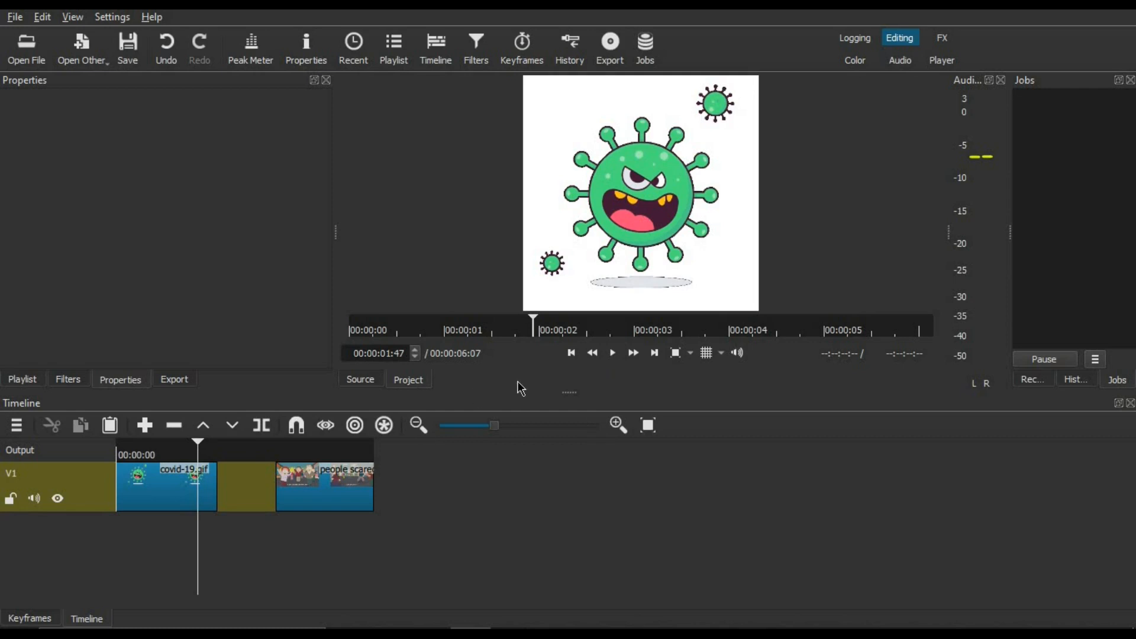
drag(291, 502, 224, 494)
- Add idea.gif to track V1 directly after people scared.gif and play the sequence from the beginning
click(388, 615)
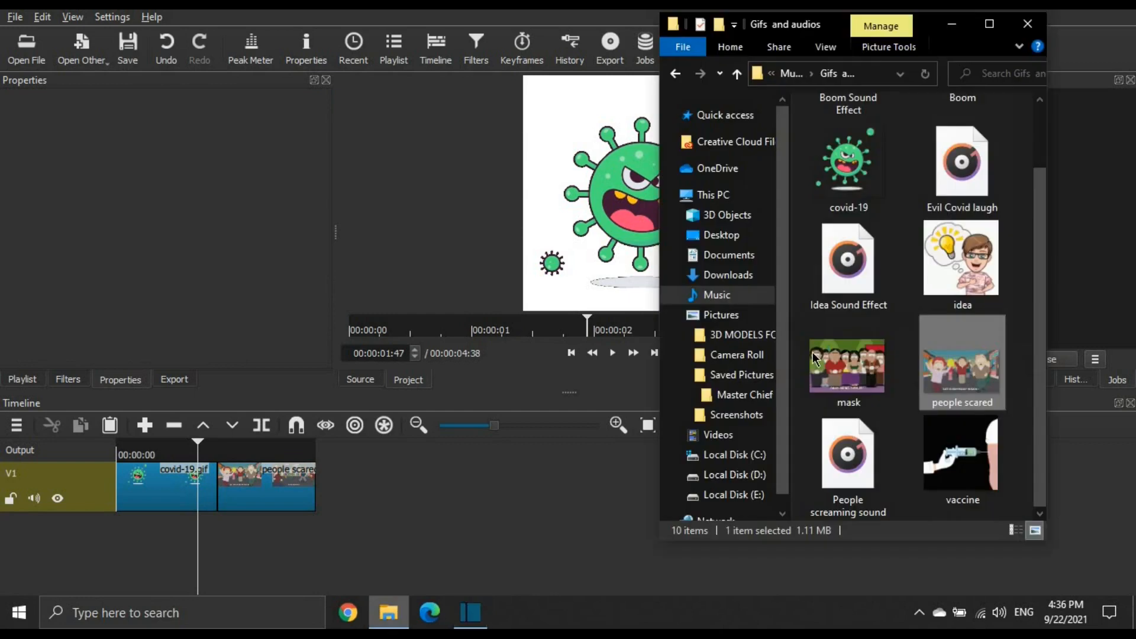
drag(994, 302, 392, 496)
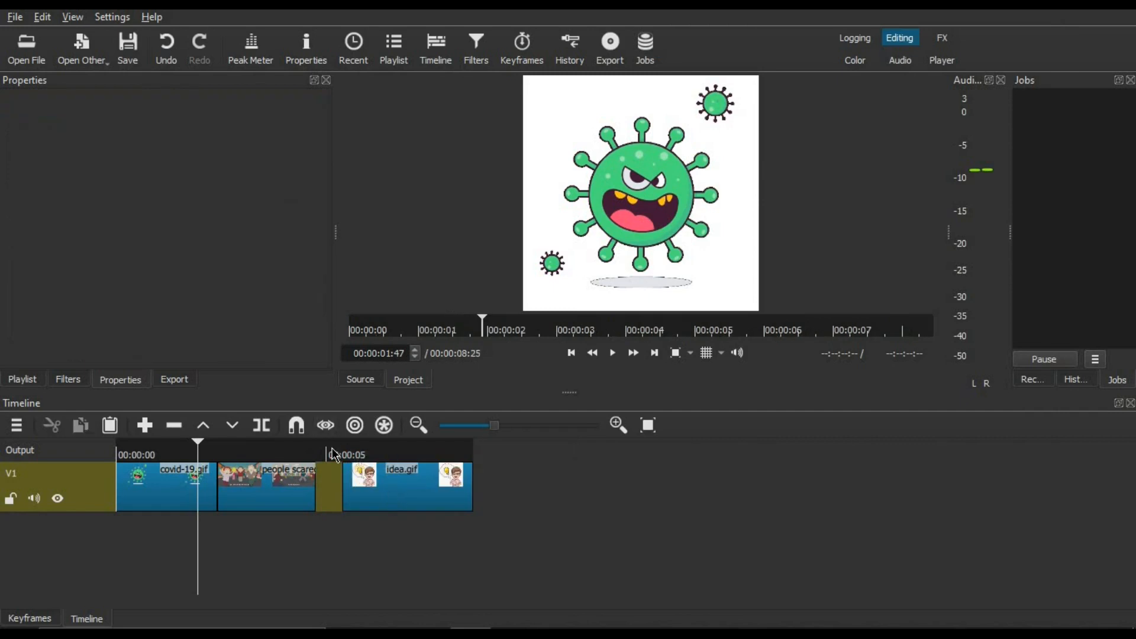
click(337, 455)
drag(336, 448, 117, 497)
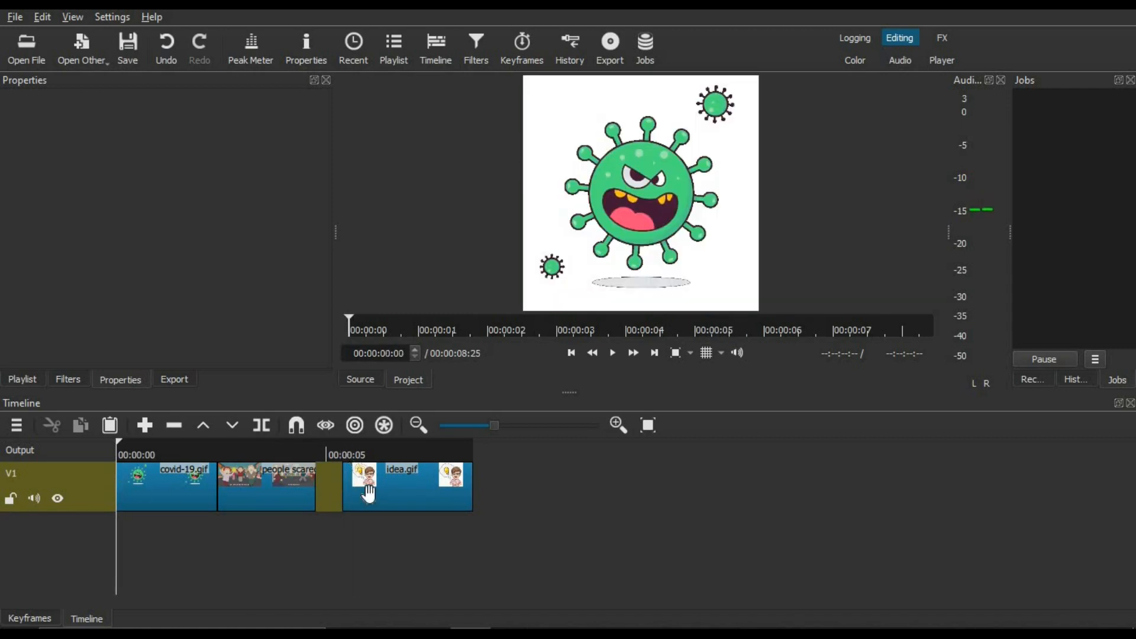
drag(346, 491, 308, 487)
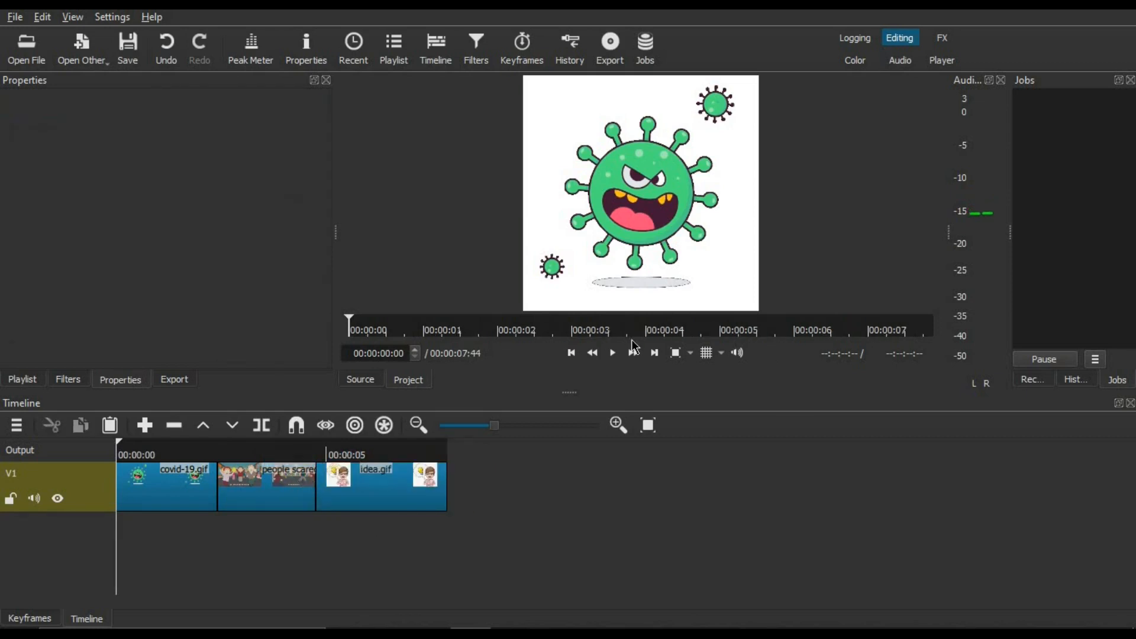
click(615, 355)
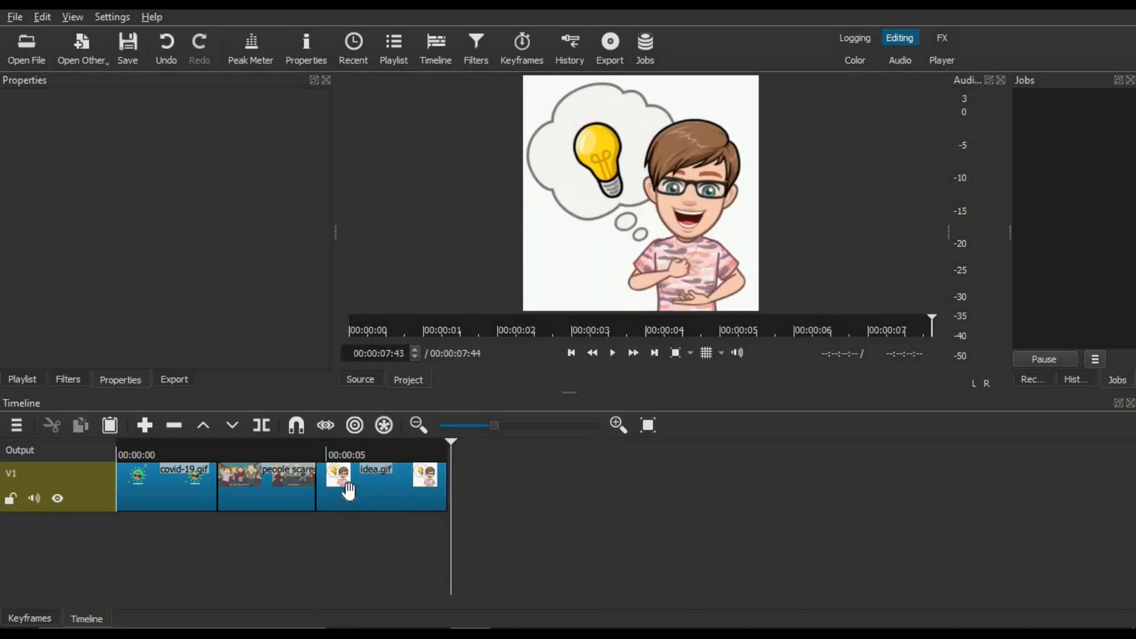
- Trim the start of idea.gif to the playhead at 00:00:06:31 and move the shortened clip against people scared.gif
drag(377, 490, 384, 495)
drag(455, 453, 397, 454)
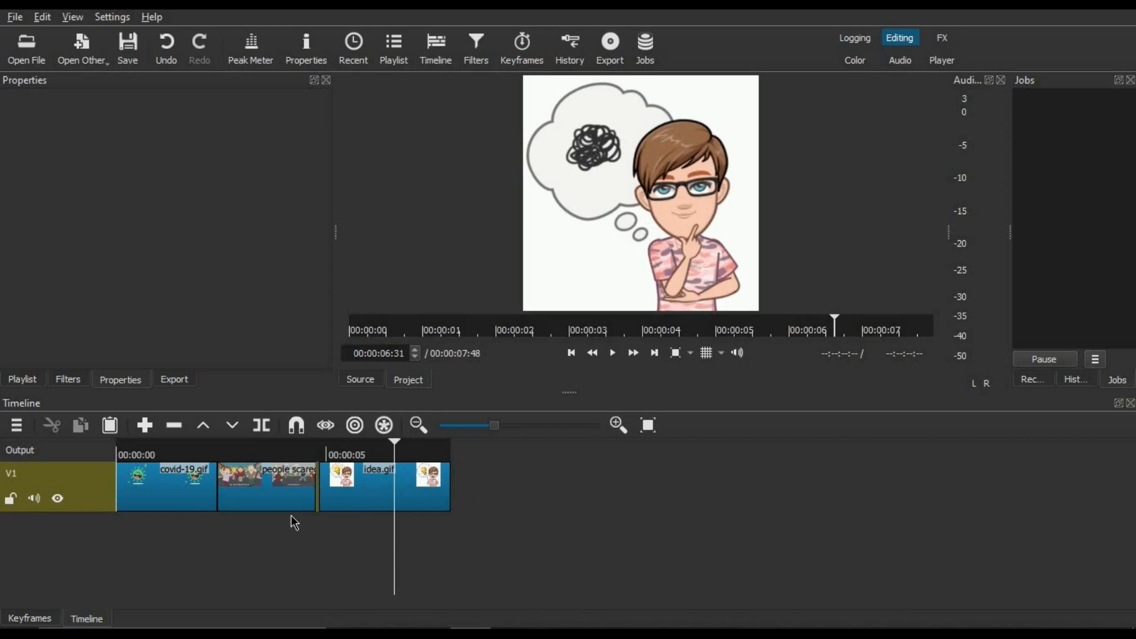
drag(320, 491, 404, 490)
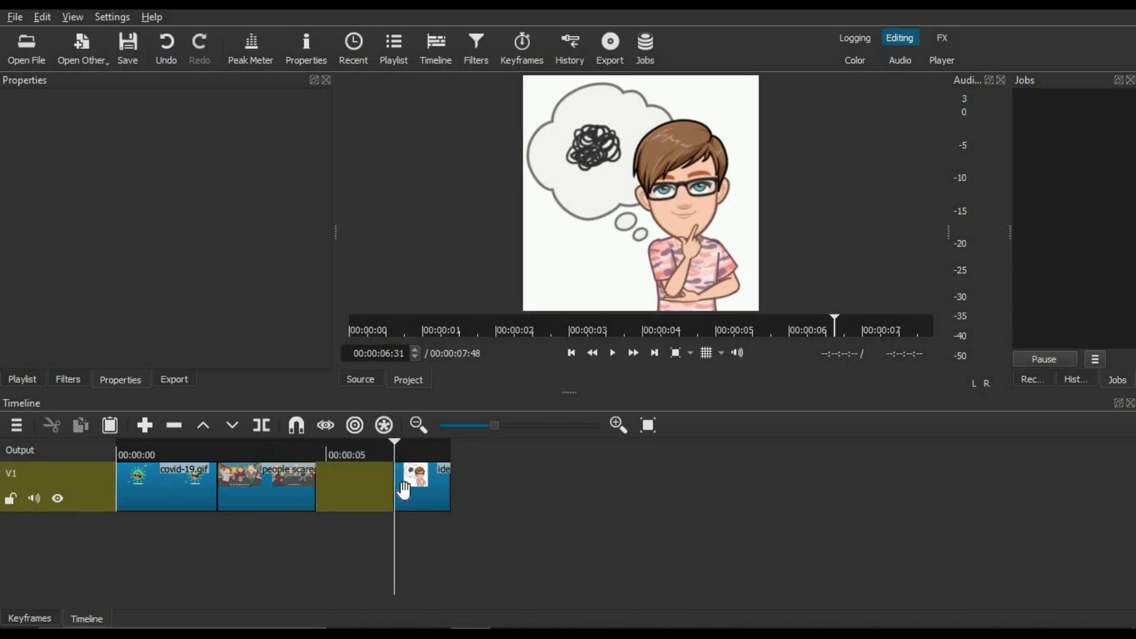
mouse_move(332, 494)
mouse_down()
mouse_move(250, 487)
mouse_move(318, 485)
mouse_up()
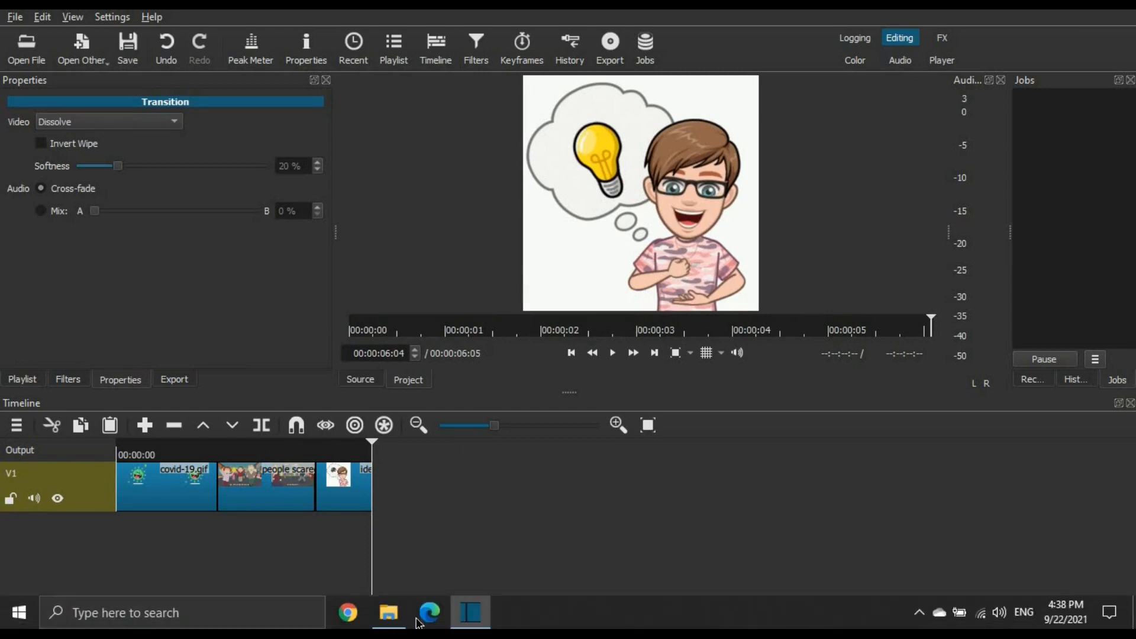
- Add mask.gif to track V1 without converting it, and place it right after the trimmed idea.gif clip
click(406, 619)
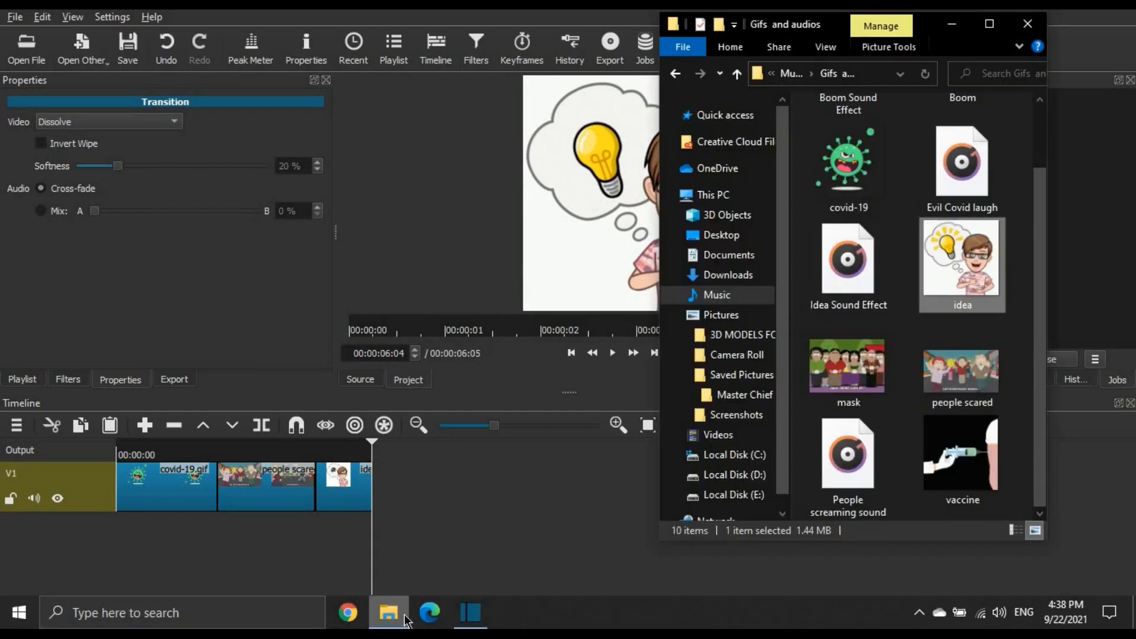
drag(846, 364, 466, 484)
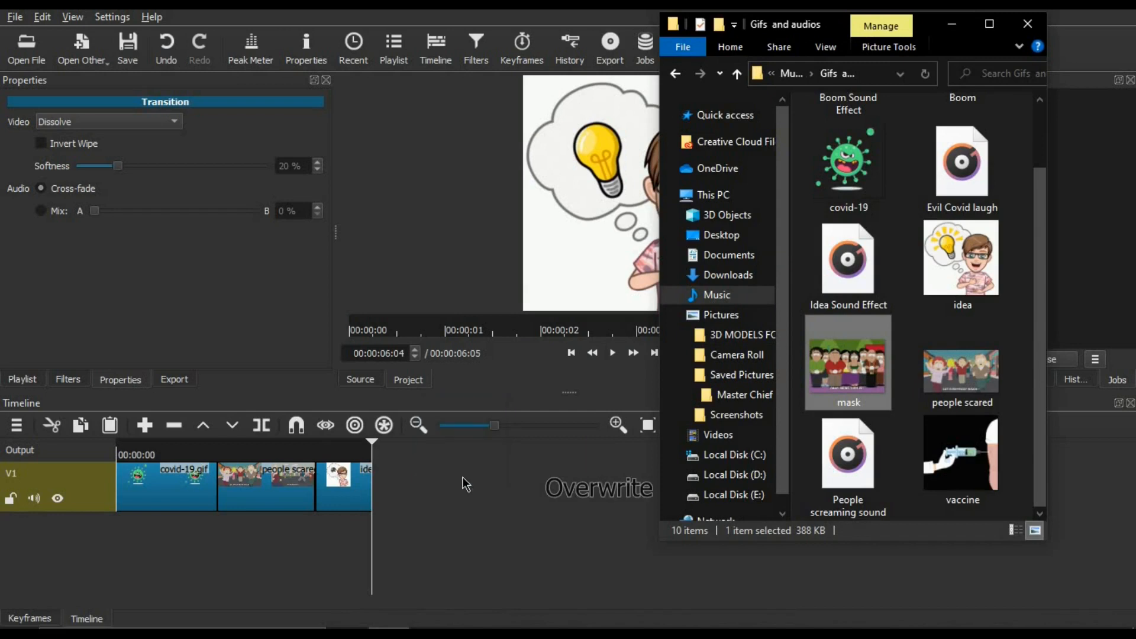
drag(549, 496, 549, 496)
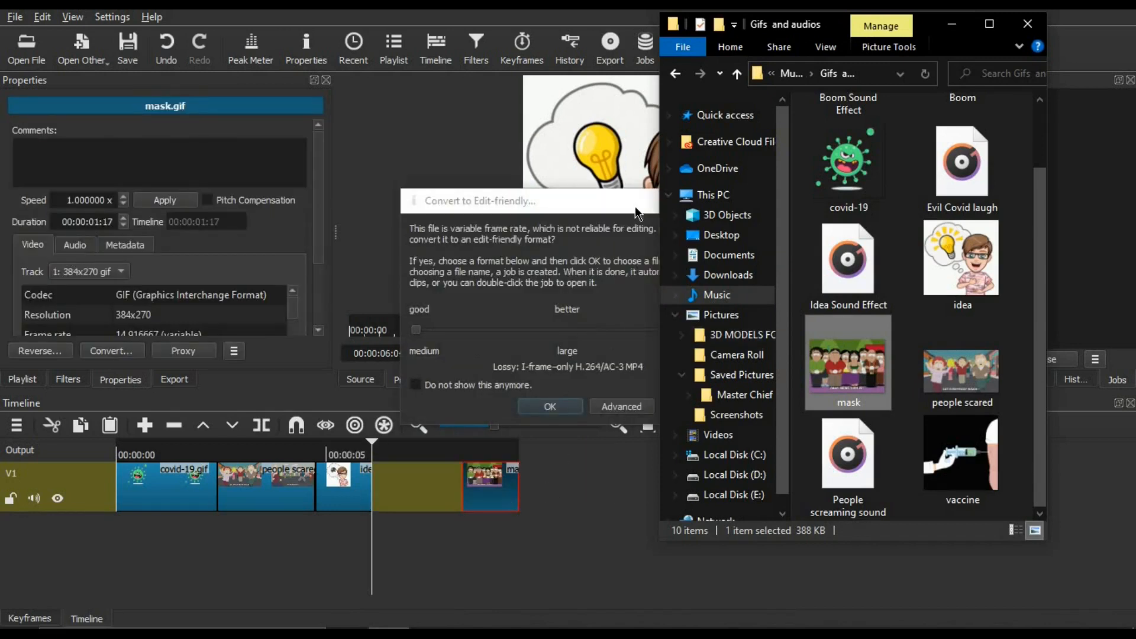
click(567, 207)
click(692, 406)
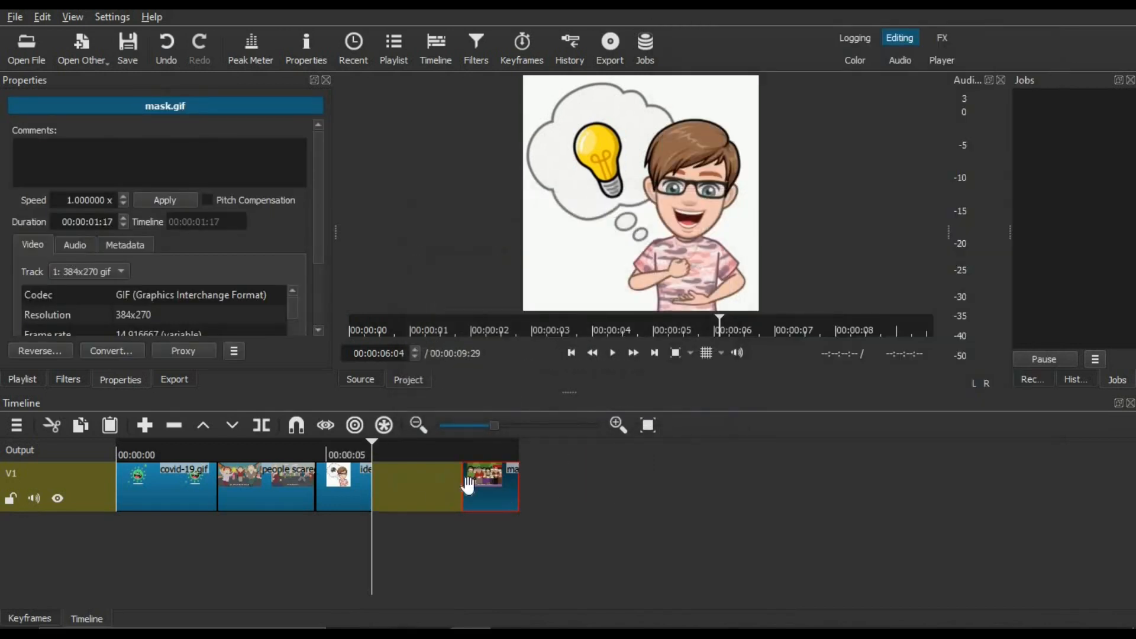
drag(402, 481, 392, 454)
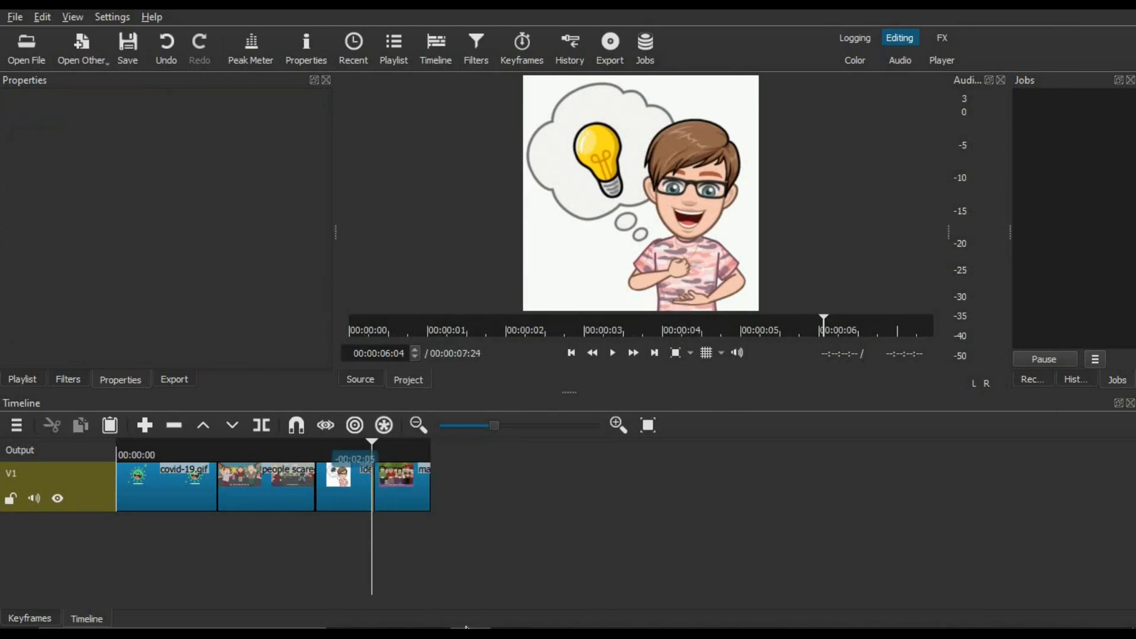
- Add Boom.gif from the Gifs and audios folder to track V1 and place it directly after mask.gif
click(389, 613)
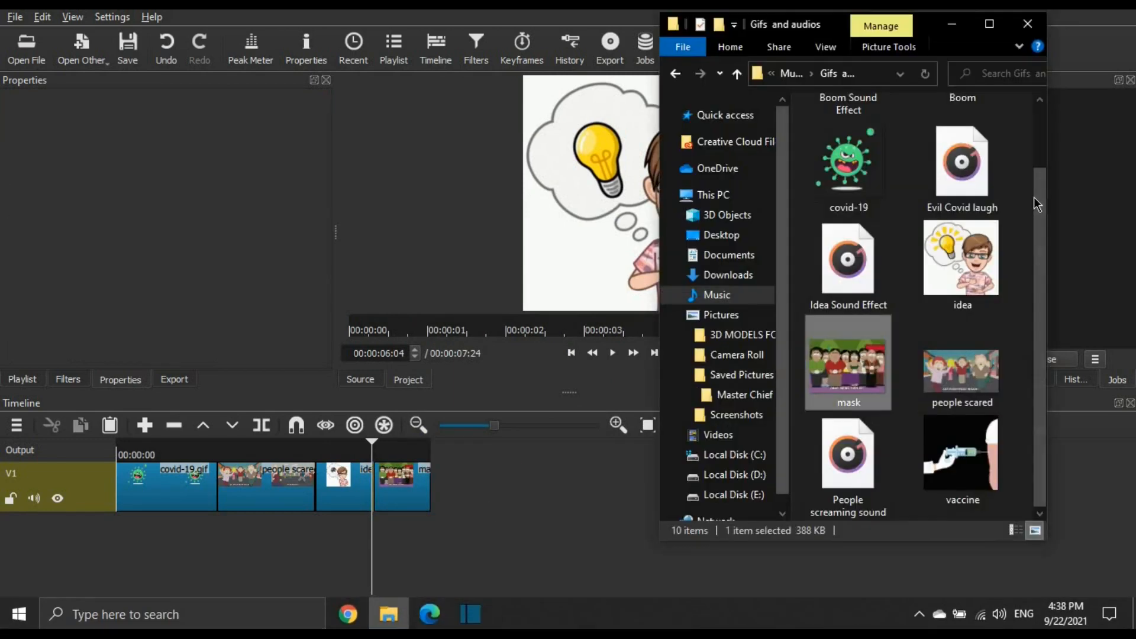
drag(1034, 185, 1008, 97)
drag(944, 182, 472, 490)
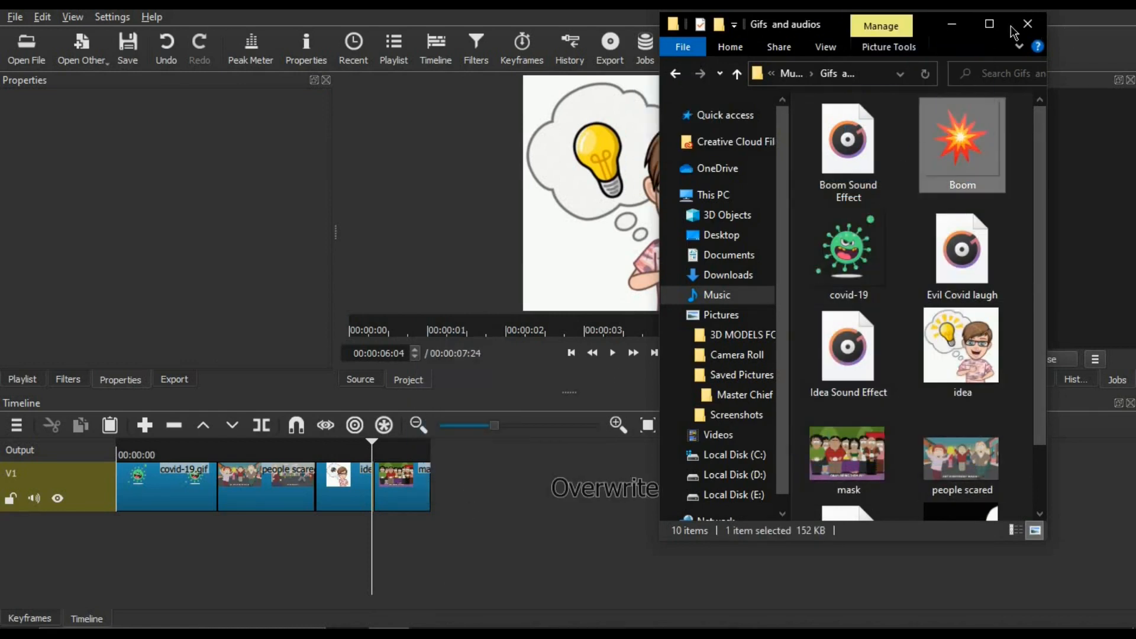
click(954, 25)
drag(505, 482, 456, 483)
- Return the playhead to the start of the timeline and play the whole five-clip sequence
click(129, 455)
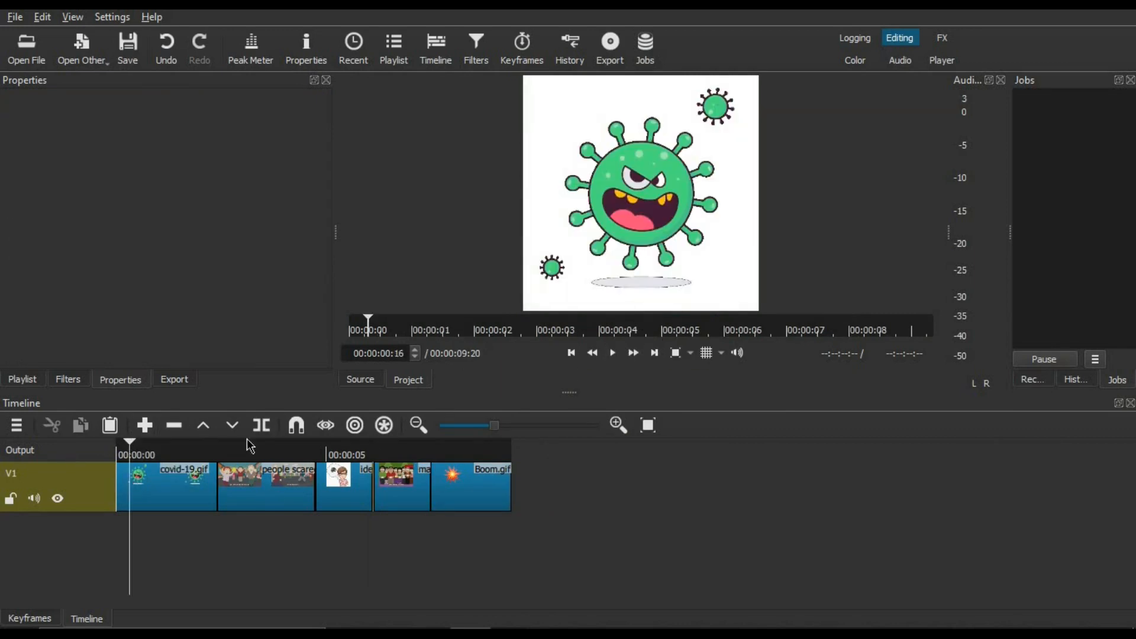
drag(145, 454, 106, 454)
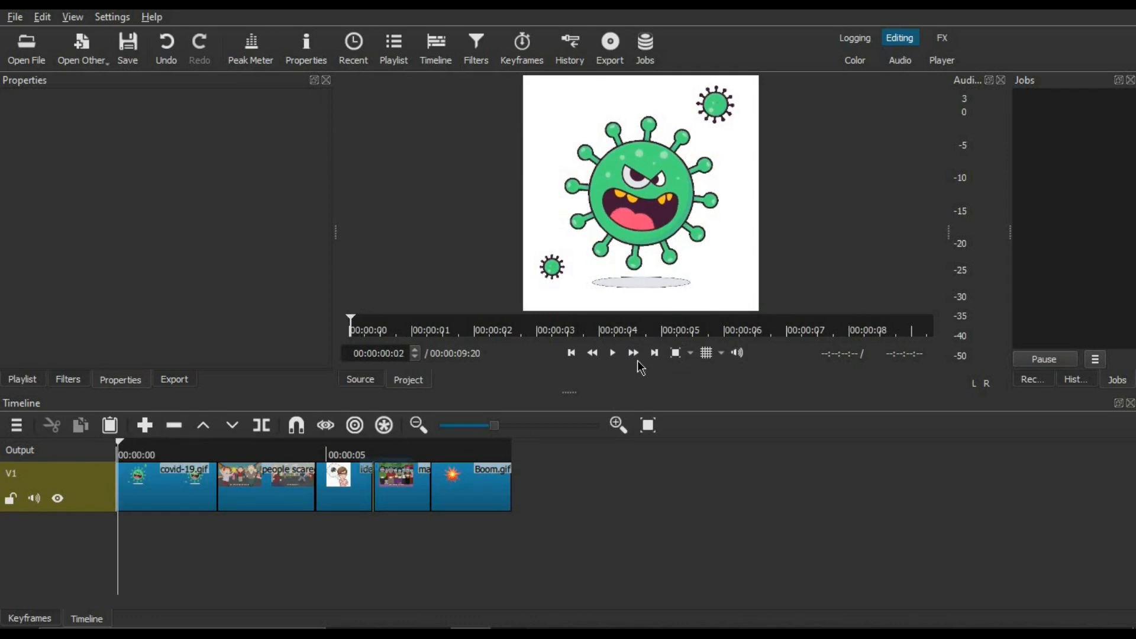
click(613, 353)
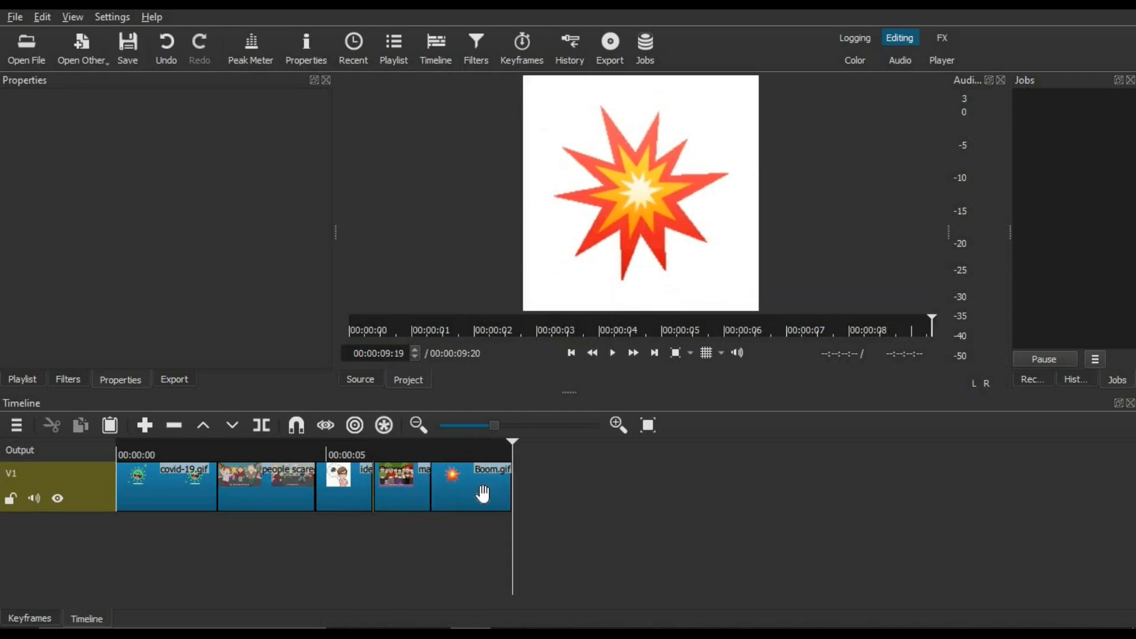
- Move Boom.gif further along V1, insert another covid-19.gif directly after mask.gif, and place Boom.gif right behind it
drag(497, 488, 652, 472)
click(389, 614)
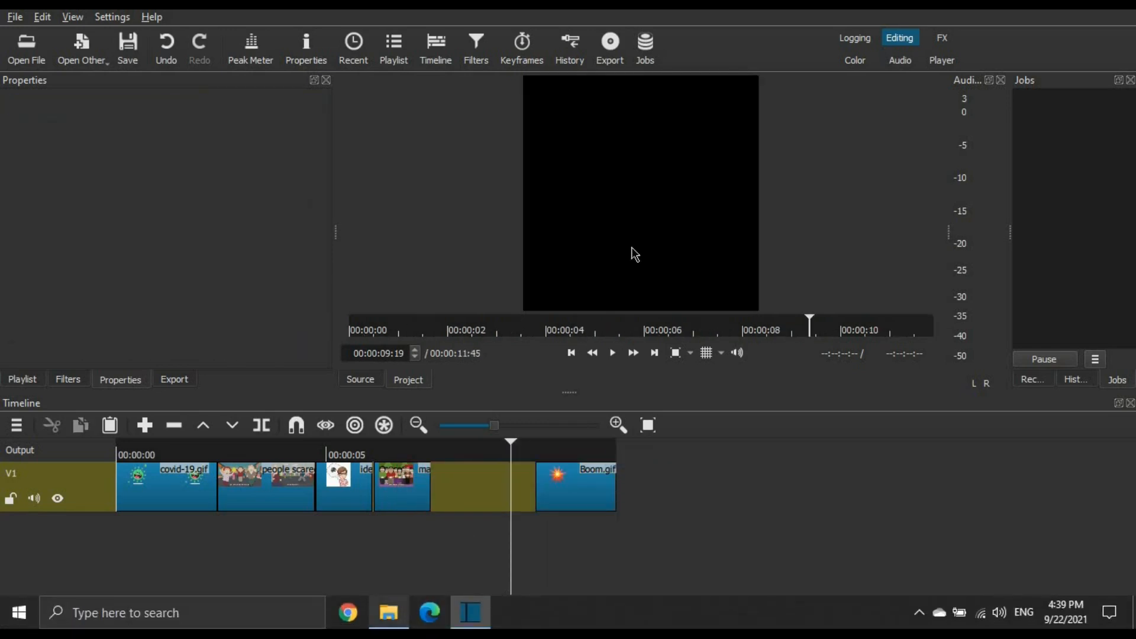
drag(848, 255, 452, 474)
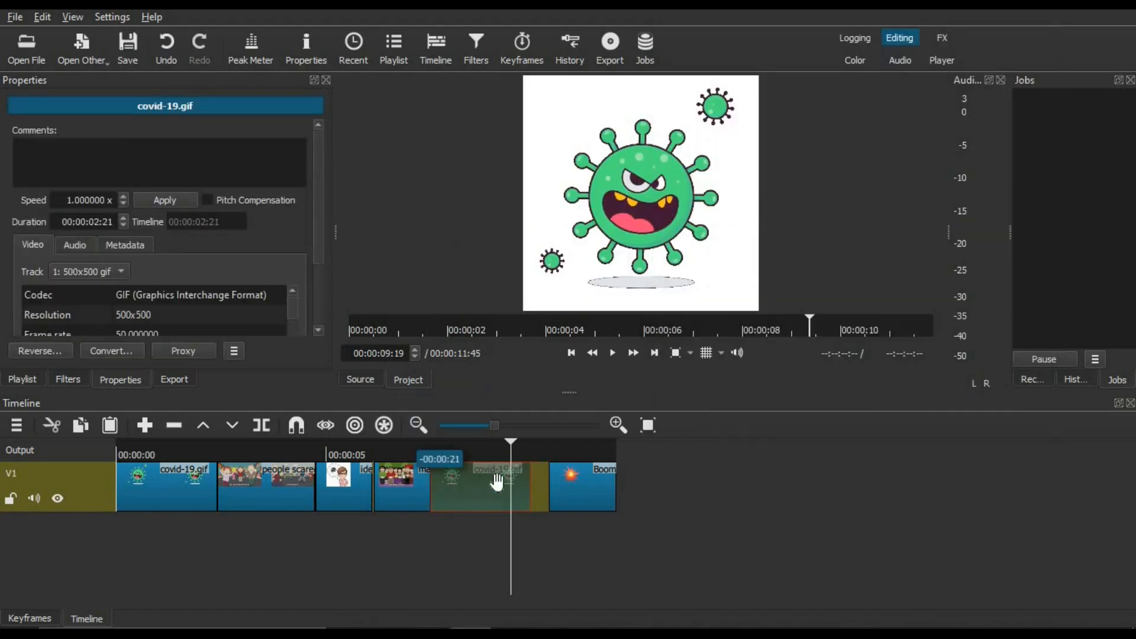
drag(585, 483, 524, 453)
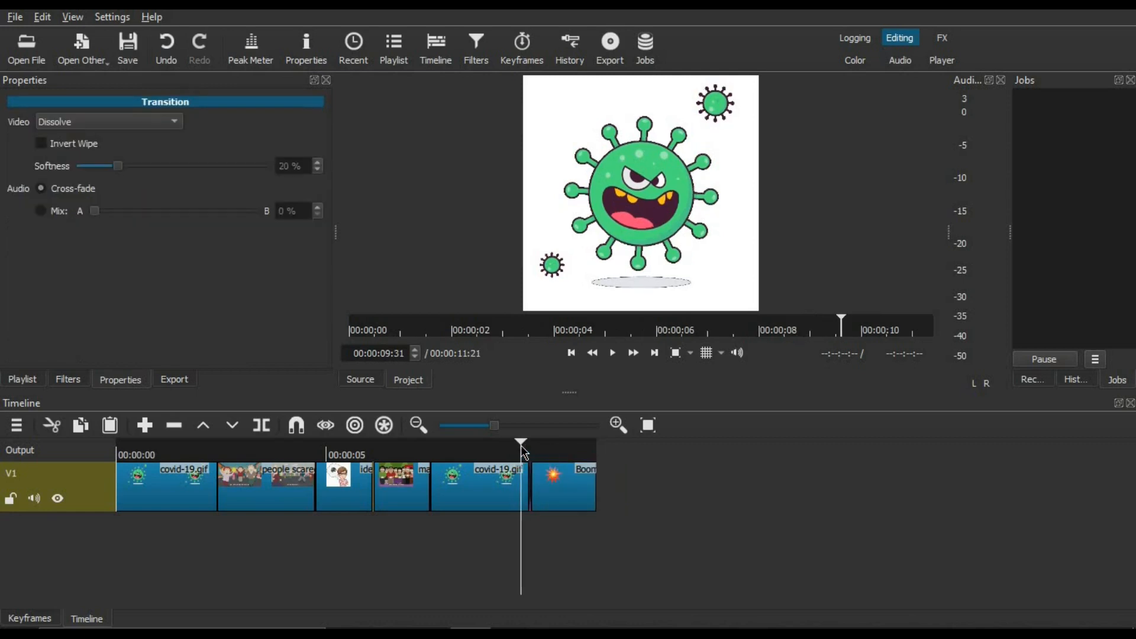
- Trim the start of Boom.gif to the playhead at 00:00:10:32 and move the shortened clip against the second covid-19.gif
click(521, 447)
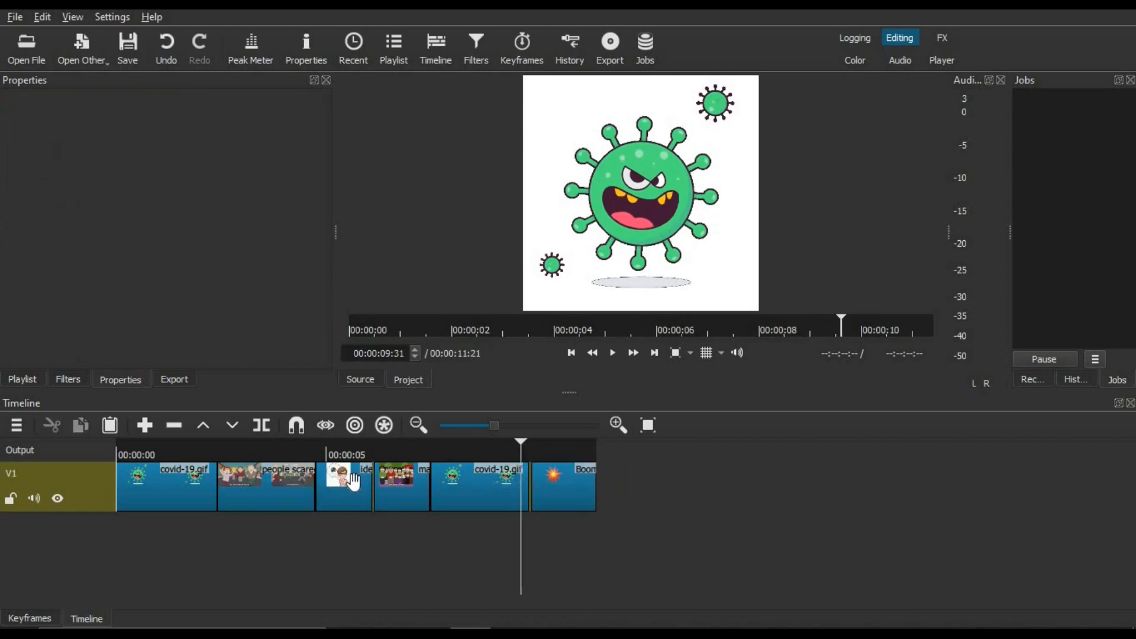
click(558, 471)
mouse_move(552, 450)
mouse_down()
mouse_move(532, 450)
mouse_move(568, 458)
mouse_up()
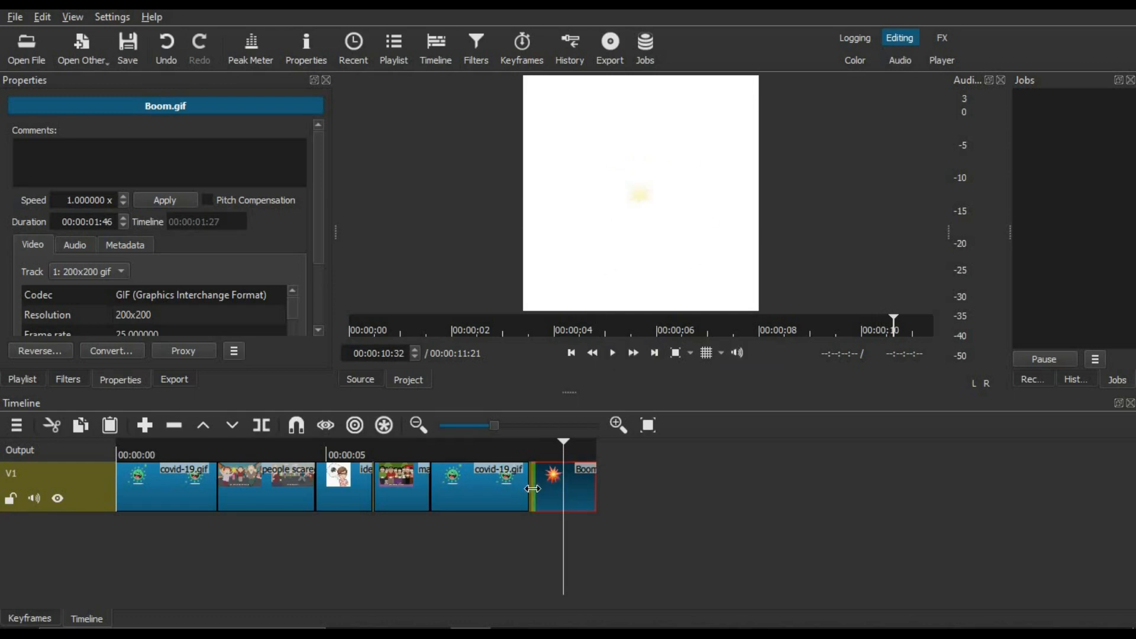
mouse_move(544, 486)
mouse_down()
mouse_move(578, 486)
mouse_move(541, 488)
mouse_up()
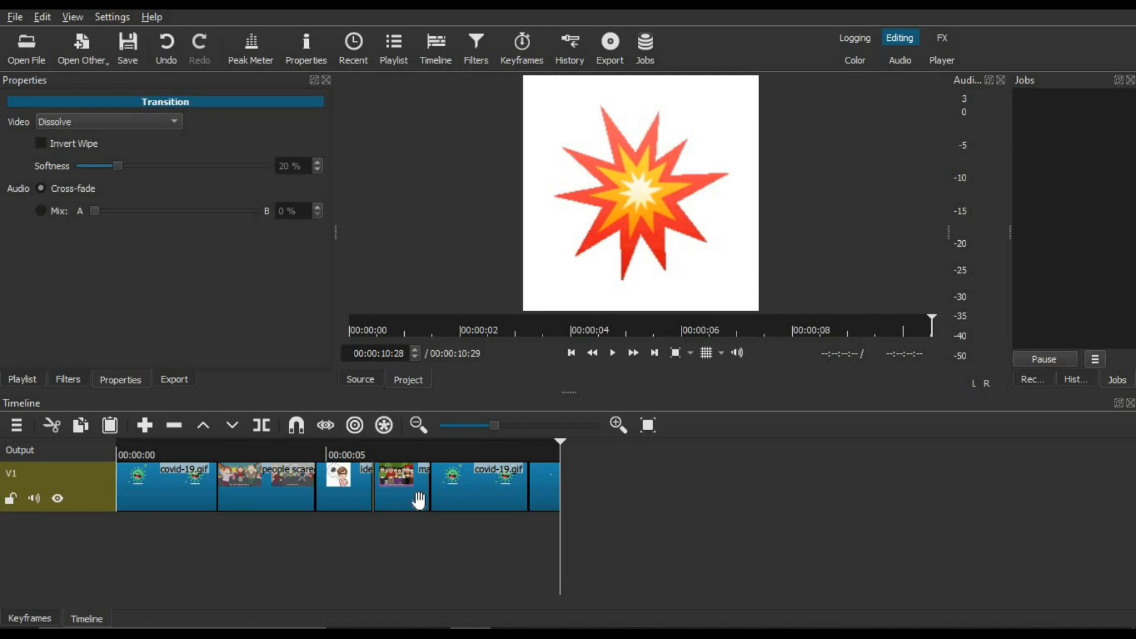
- Return the playhead to near the timeline start and play the six-clip video sequence
click(121, 454)
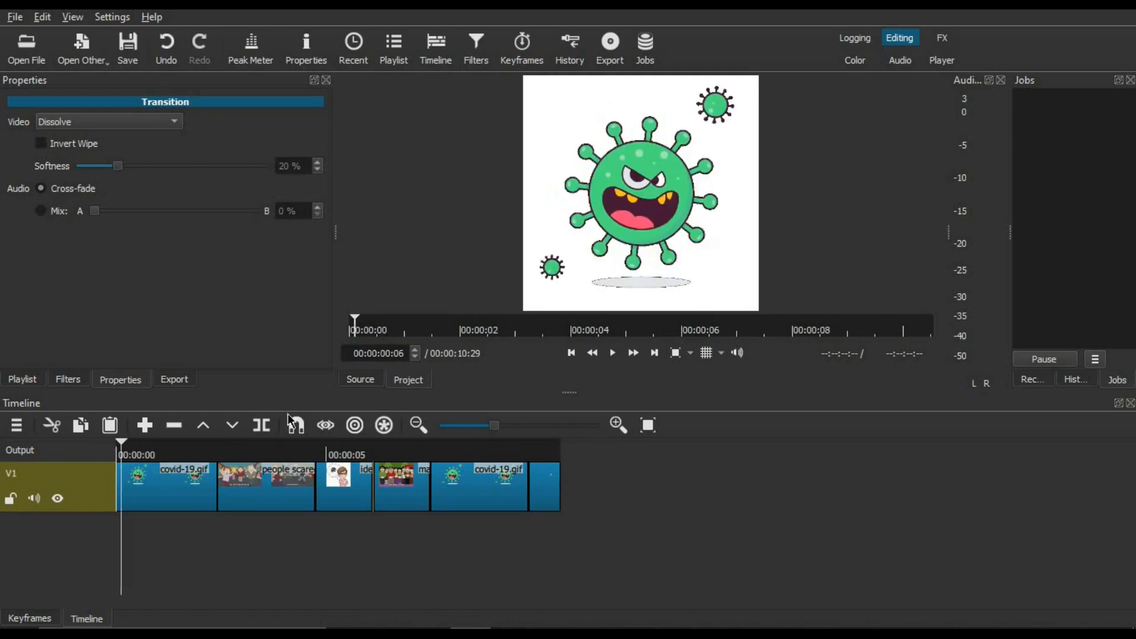
click(621, 349)
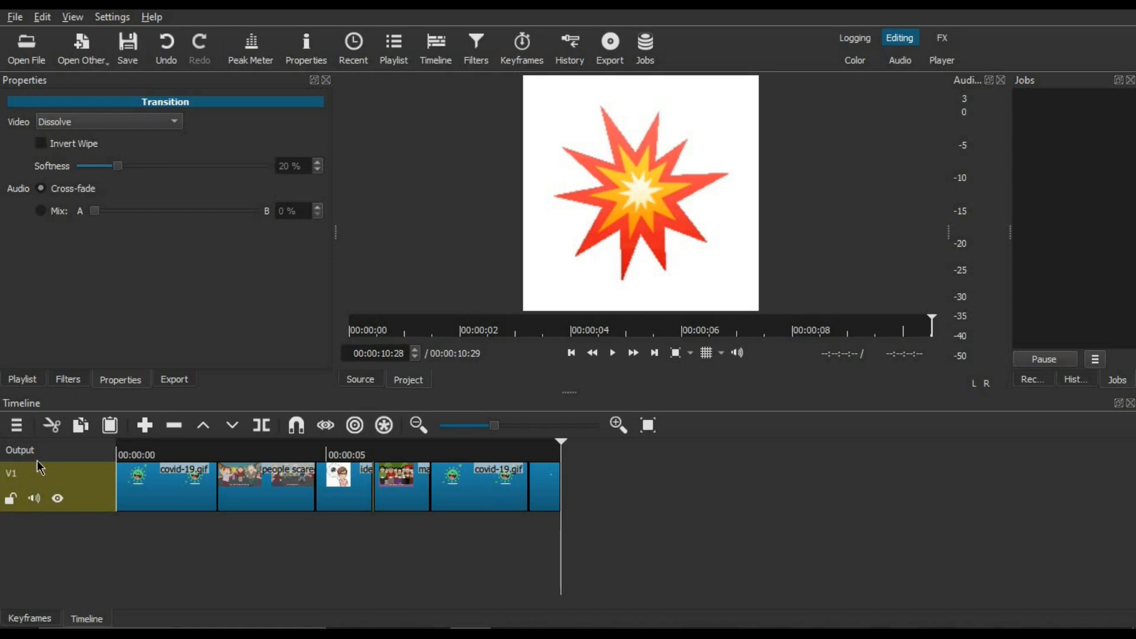
- Add an audio track to the timeline and lock video track V1
click(17, 425)
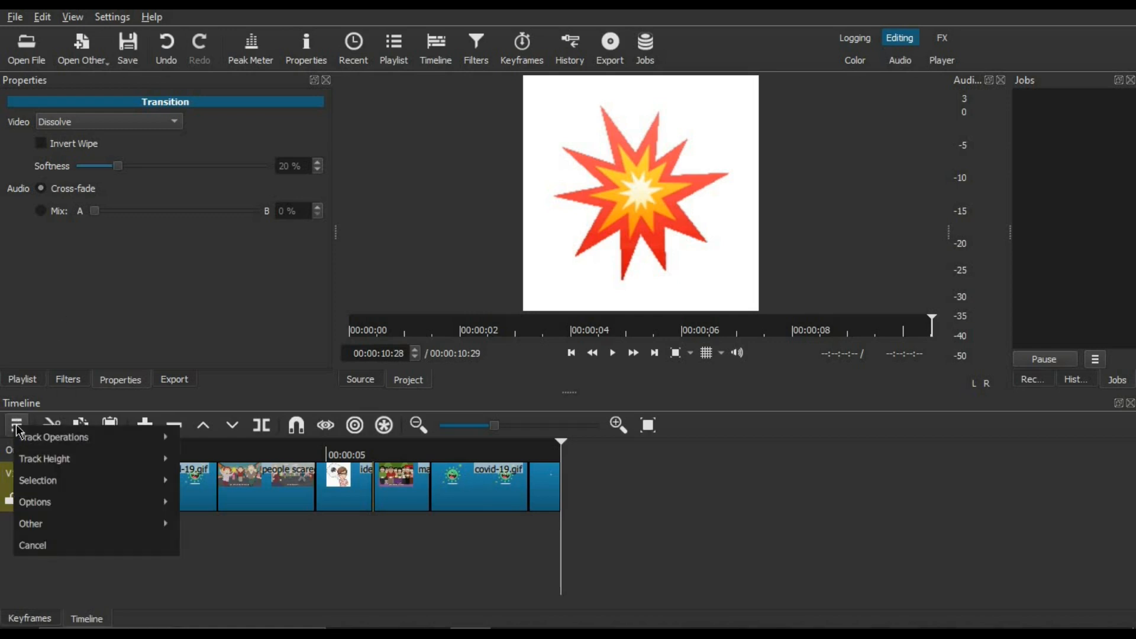
mouse_move(34, 508)
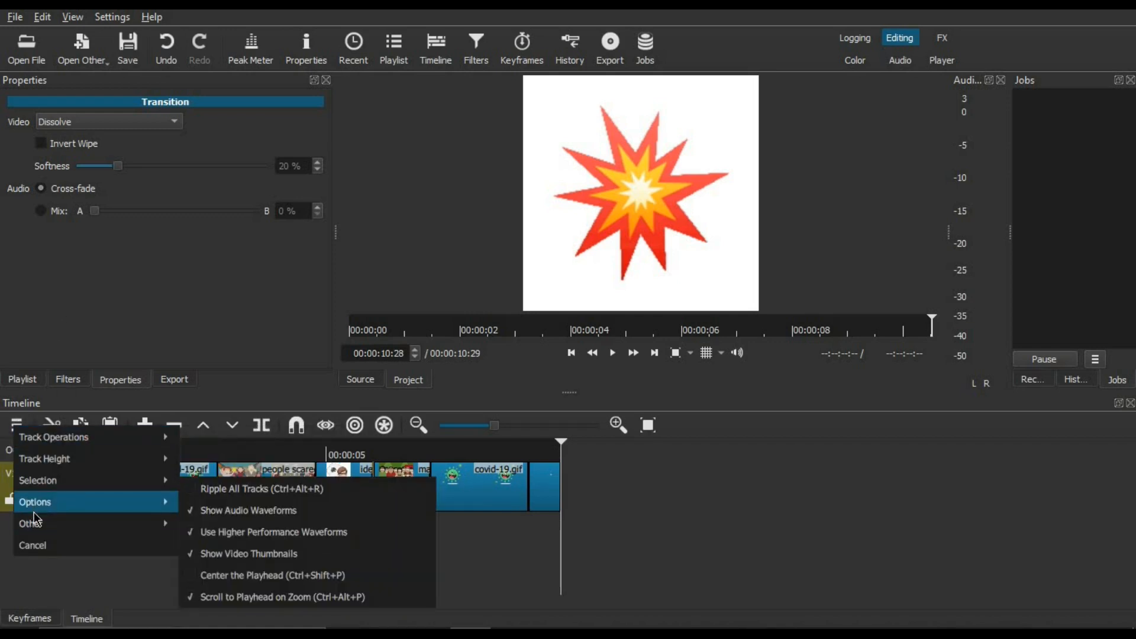
mouse_move(53, 441)
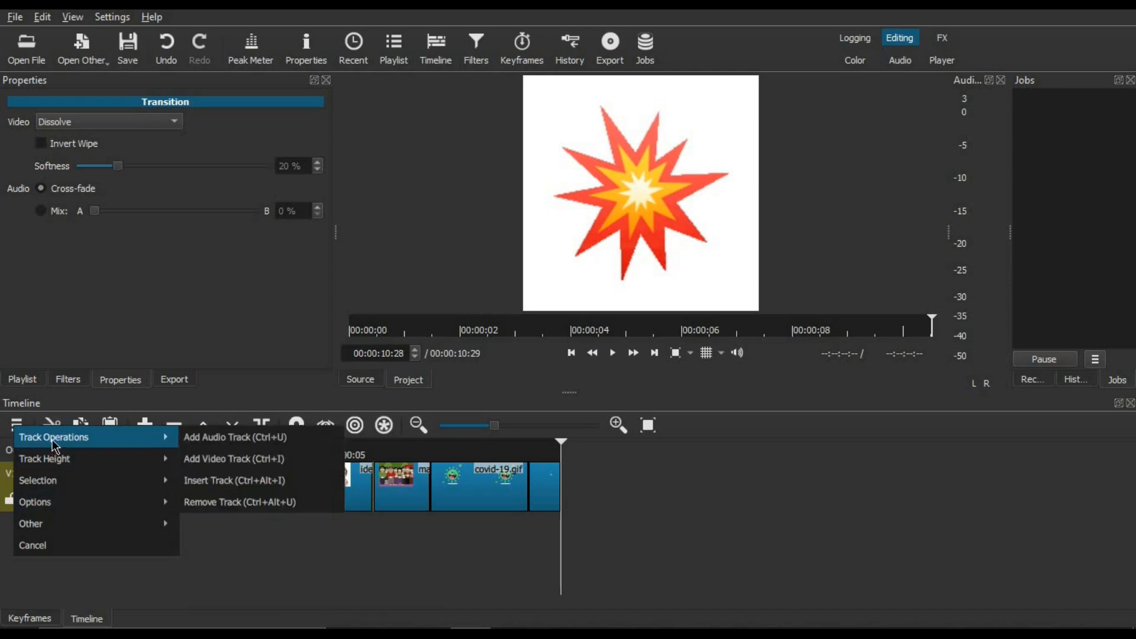
click(213, 447)
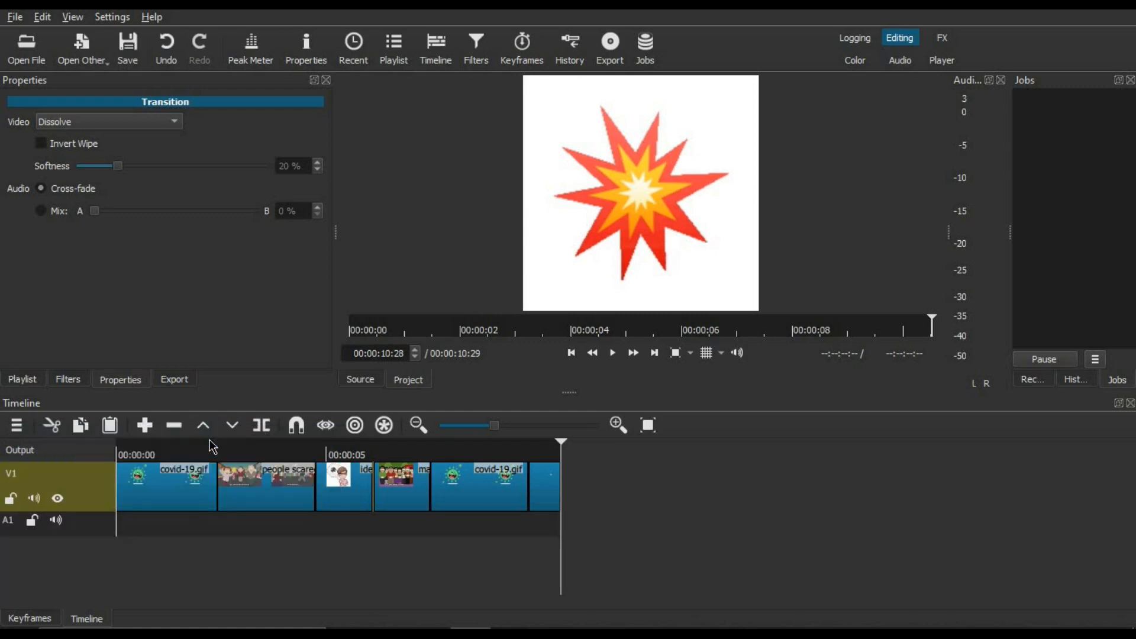
click(14, 500)
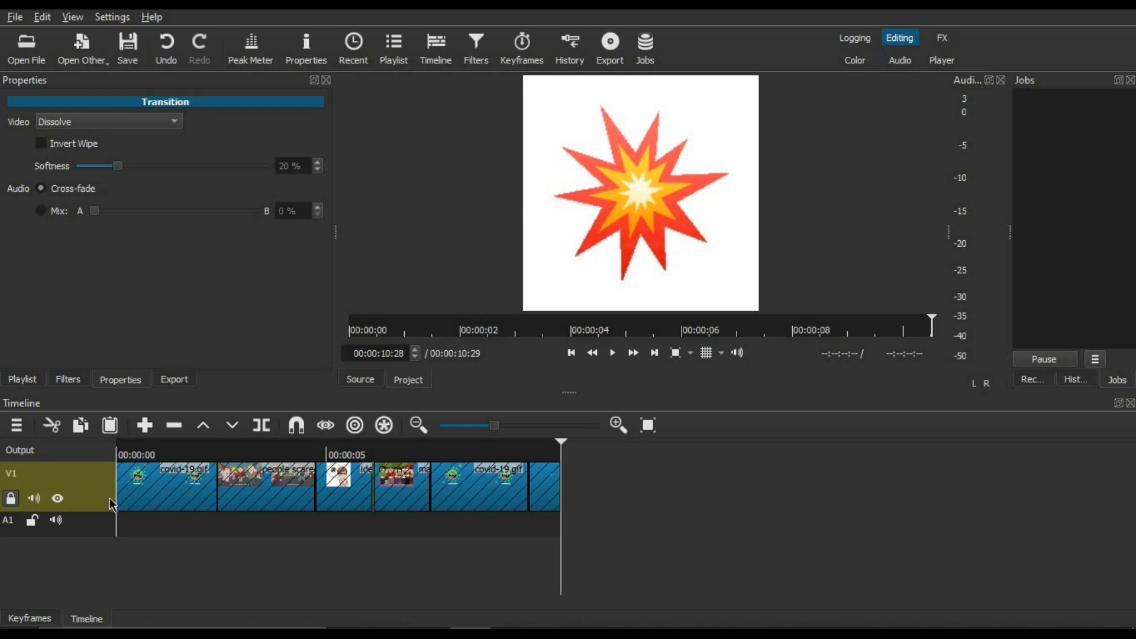
- Add Evil Covid laugh from the Gifs and audios folder to track A1 and align it with the start of the first covid-19.gif
mouse_move(496, 626)
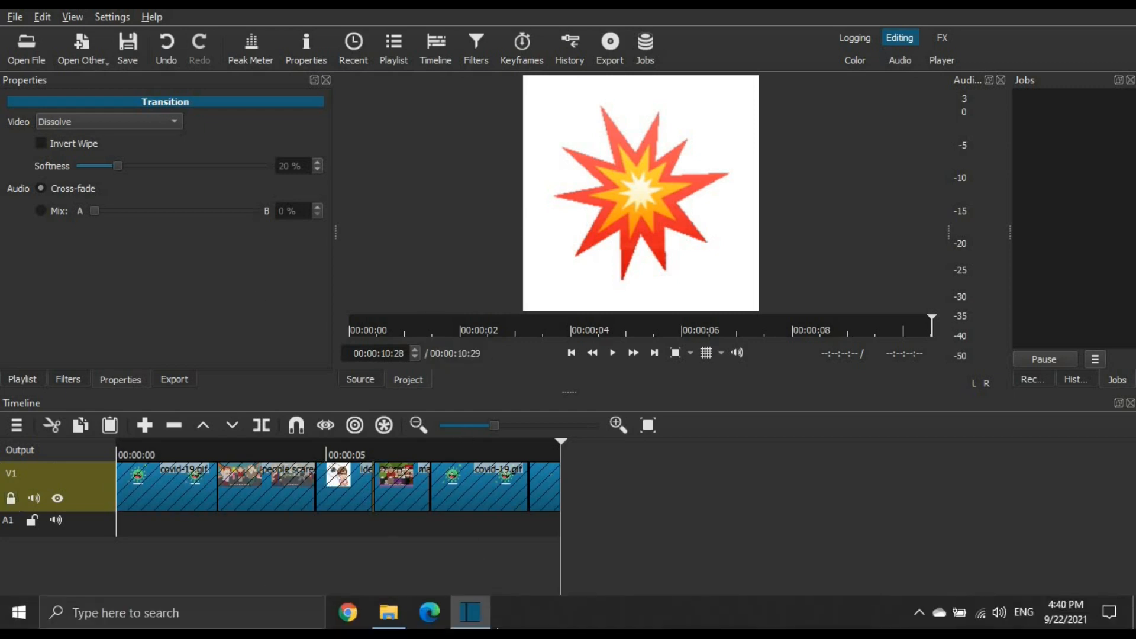
click(388, 613)
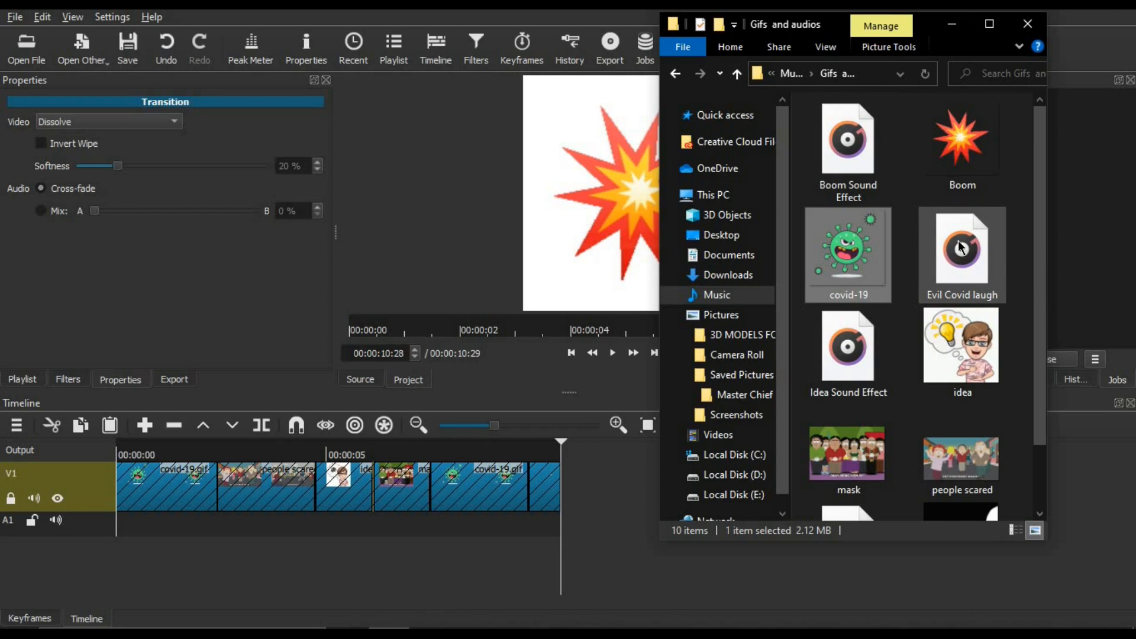
drag(961, 247, 197, 523)
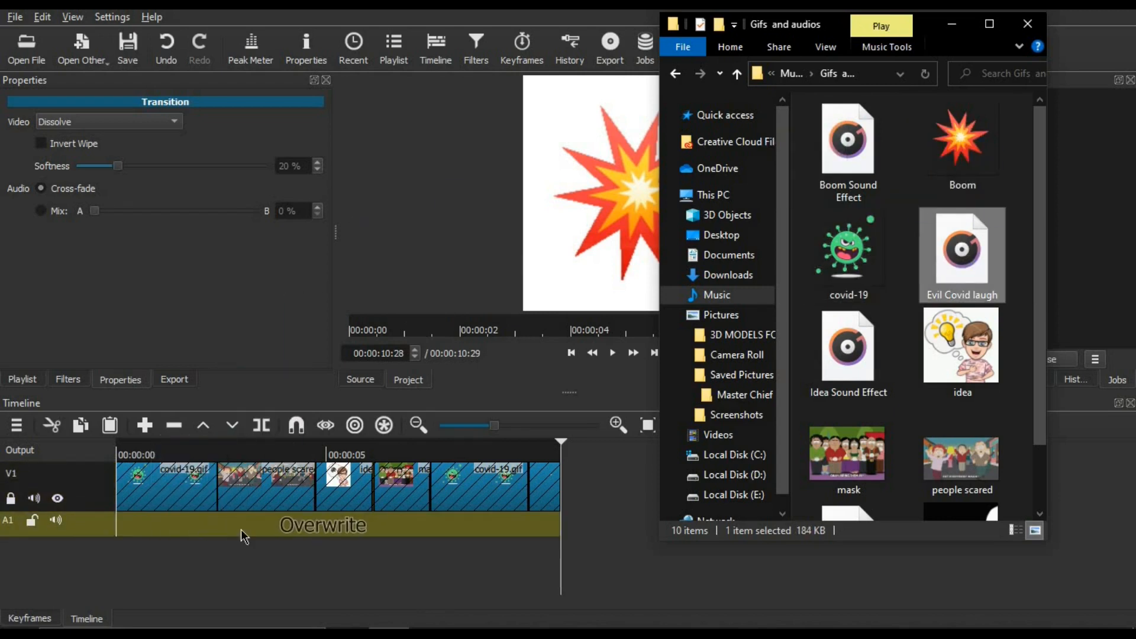
drag(319, 531, 205, 506)
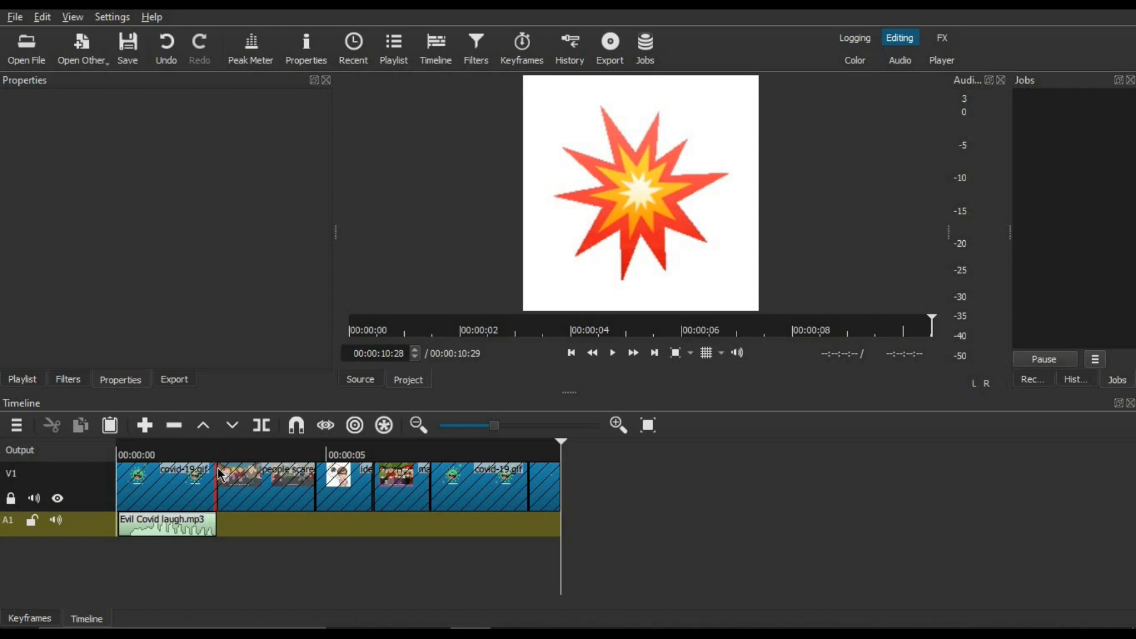
drag(144, 520, 140, 522)
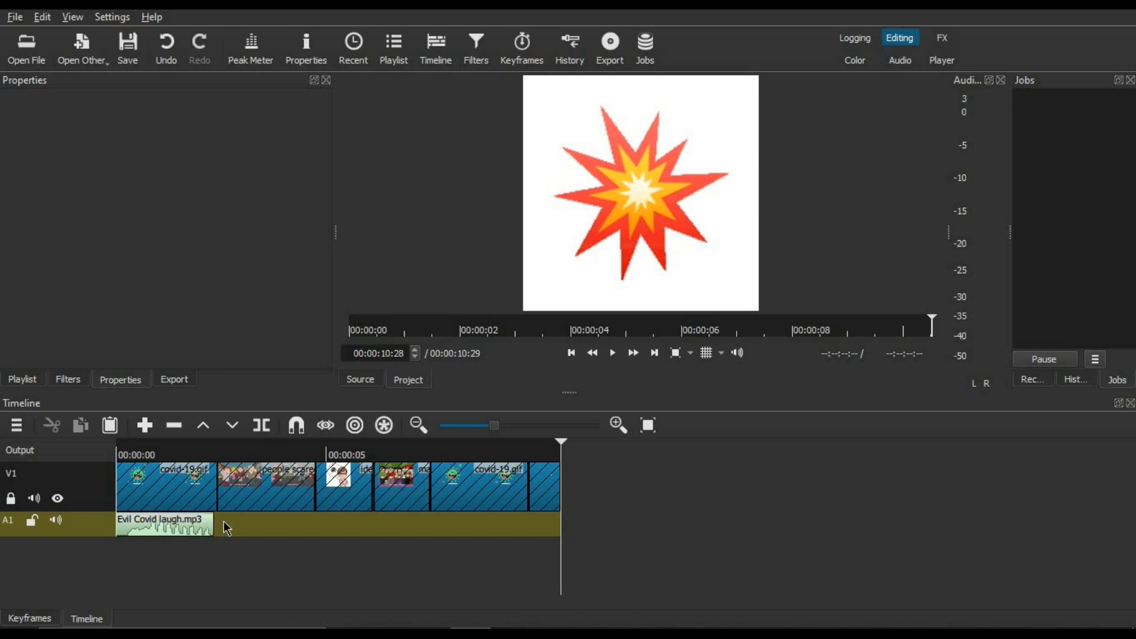
drag(221, 521, 226, 516)
- Add People screaming sound to A1 directly after Evil Covid laugh.mp3 and trim its end to match people scared.gif
click(388, 612)
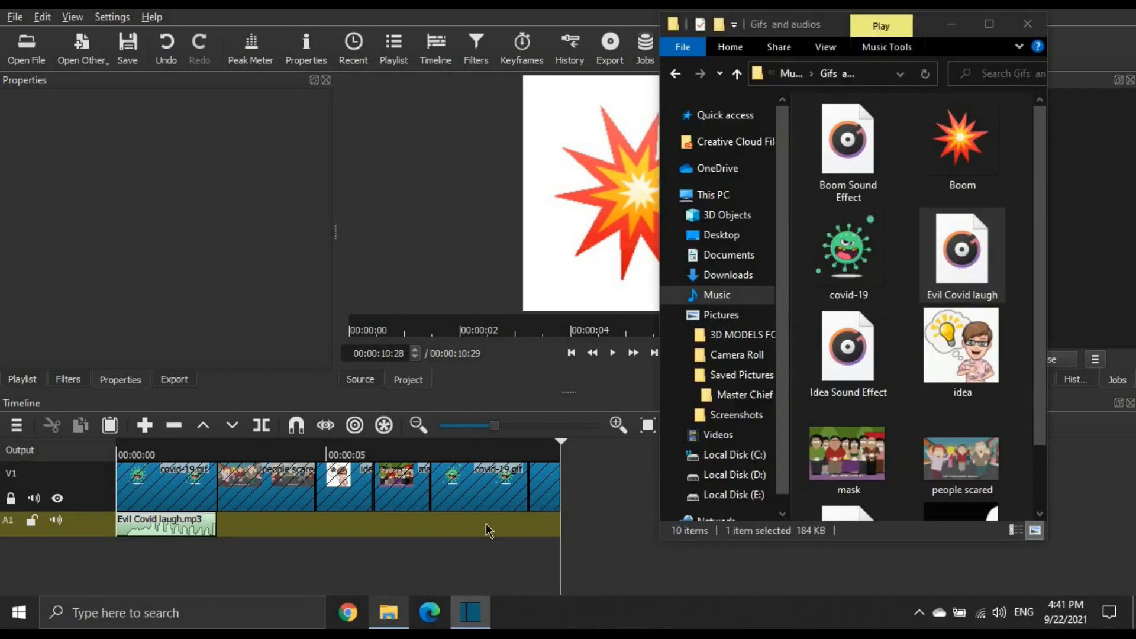
drag(1039, 247, 1043, 360)
drag(865, 437, 413, 527)
drag(500, 533, 290, 523)
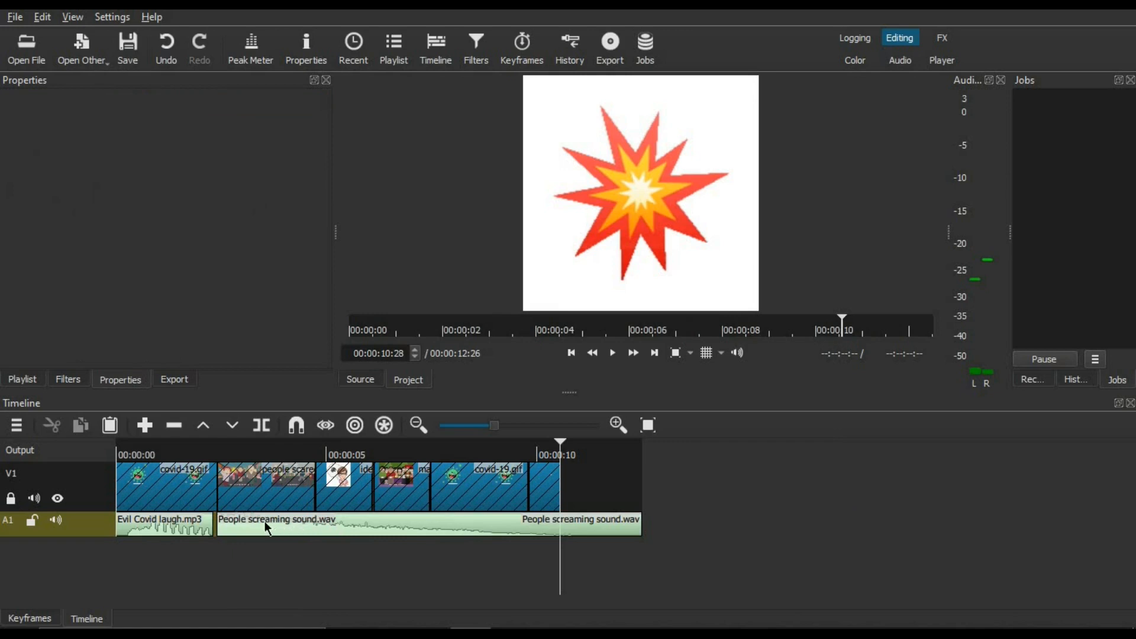
drag(264, 522, 249, 521)
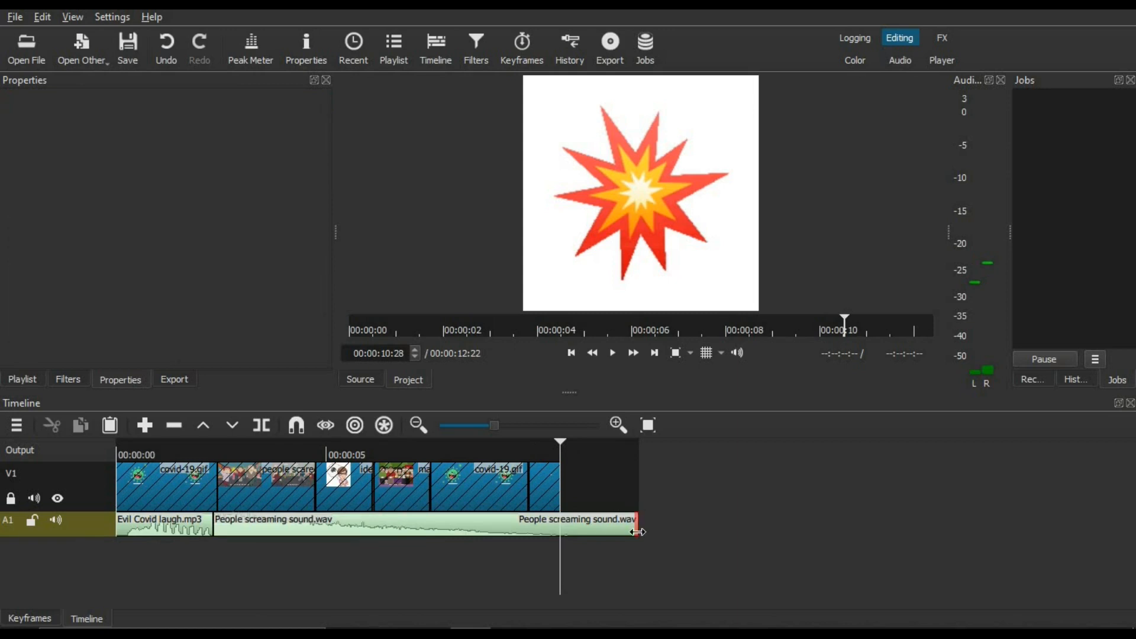
drag(638, 531, 303, 533)
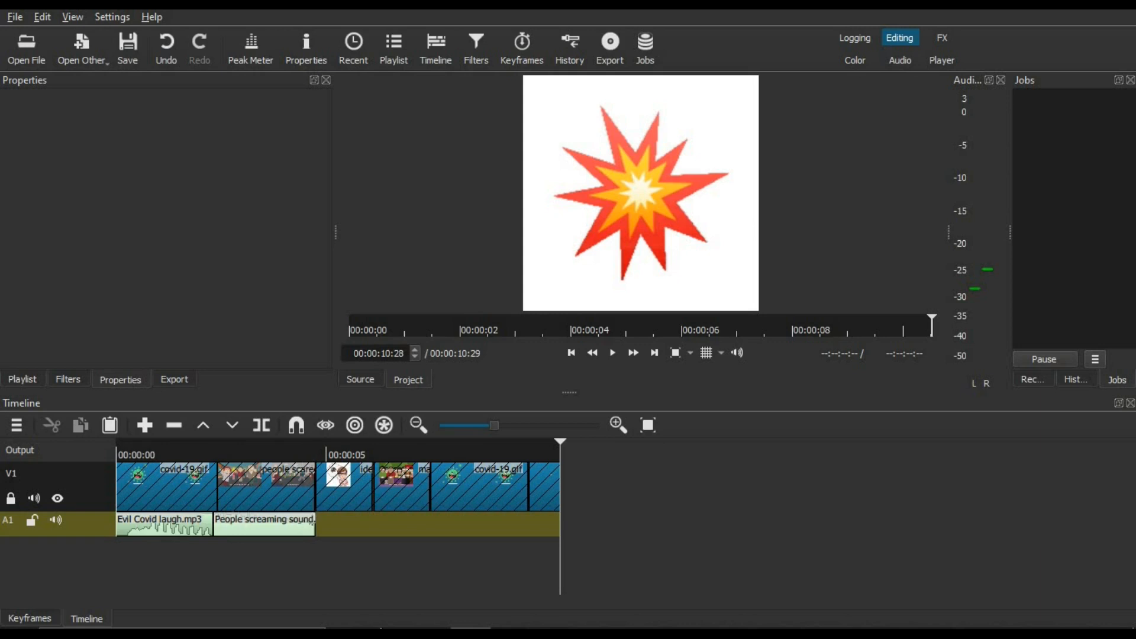
- Add Idea Sound Effect to A1 and place it directly after People screaming sound.wav, starting under idea.gif
mouse_move(376, 624)
click(389, 617)
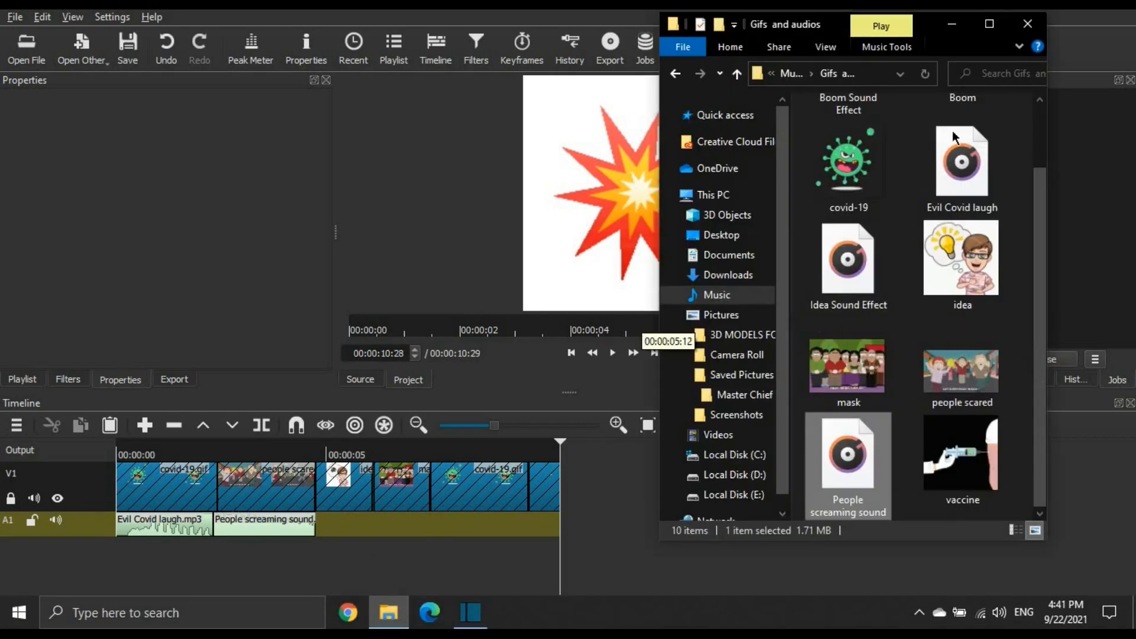
drag(864, 270, 349, 517)
drag(453, 527, 357, 521)
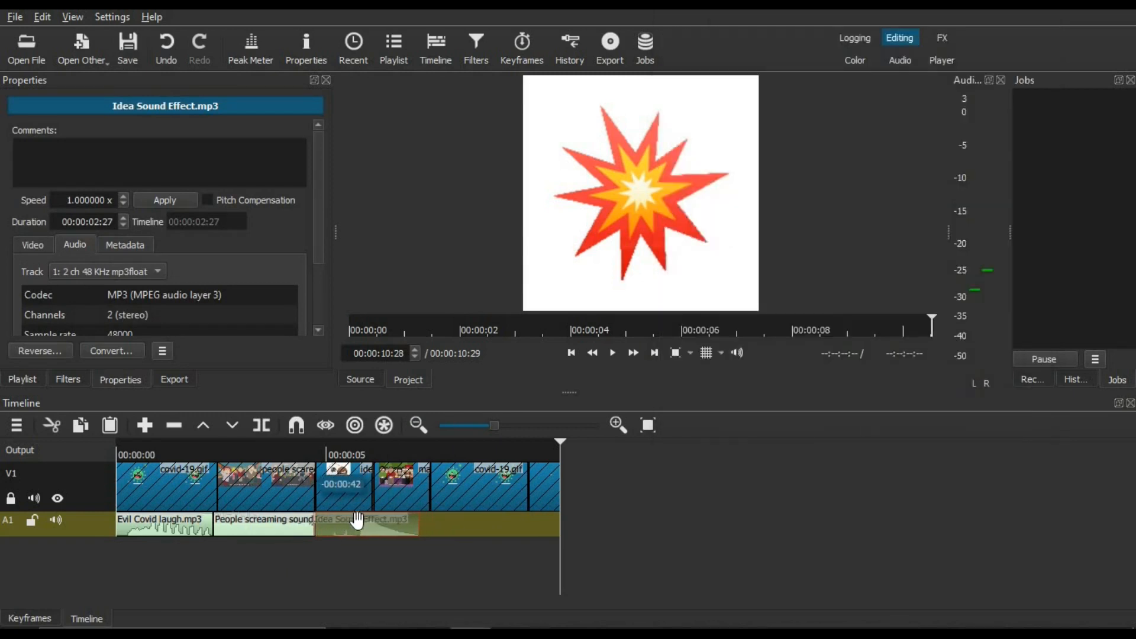
drag(416, 508, 419, 508)
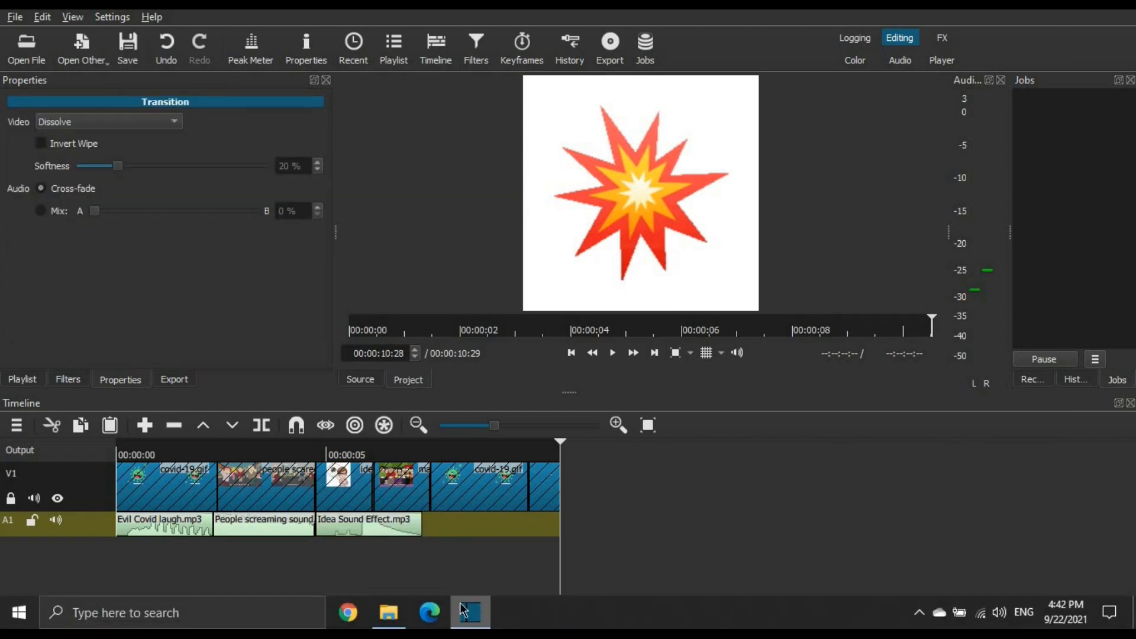
- Add Evil Covid laugh to A1 again and position it beneath the second covid-19.gif
click(388, 612)
drag(989, 166, 449, 516)
click(527, 517)
drag(624, 524, 519, 526)
- Add Boom Sound Effect from the Gifs and audios folder to A1 and place it directly after the second Evil Covid laugh.mp3
mouse_move(518, 628)
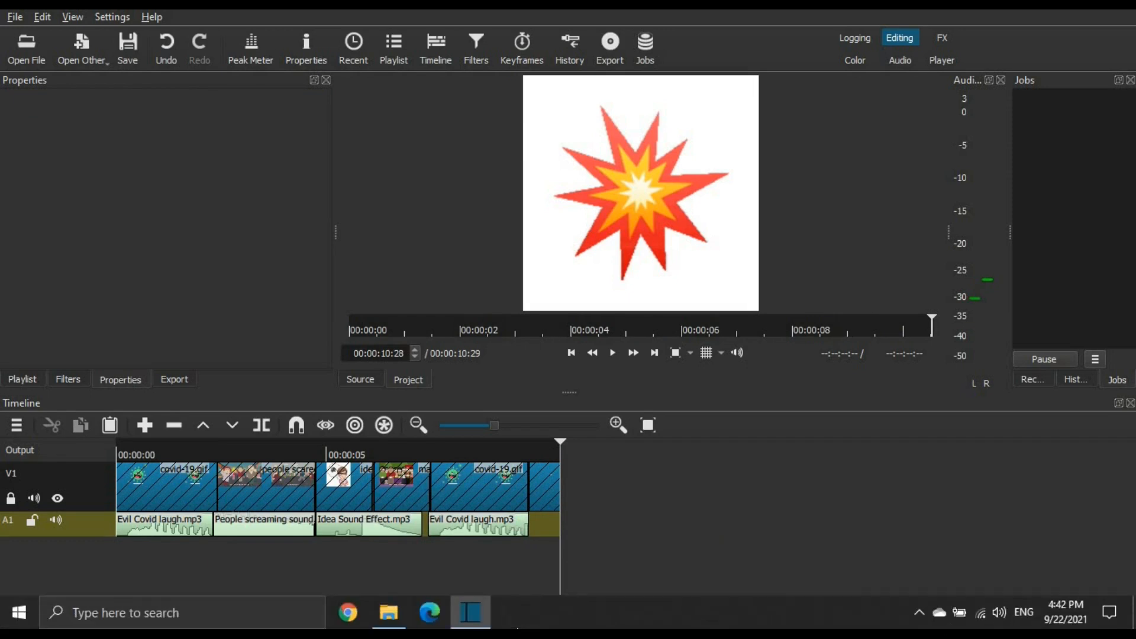
click(389, 613)
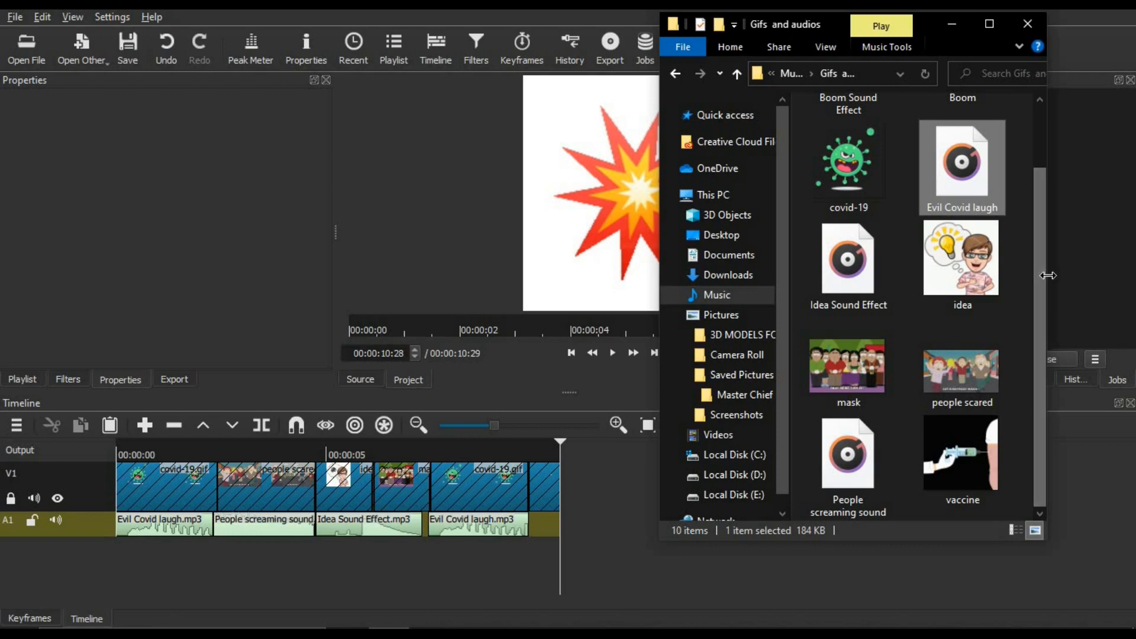
drag(1046, 272, 1053, 191)
drag(847, 174, 535, 520)
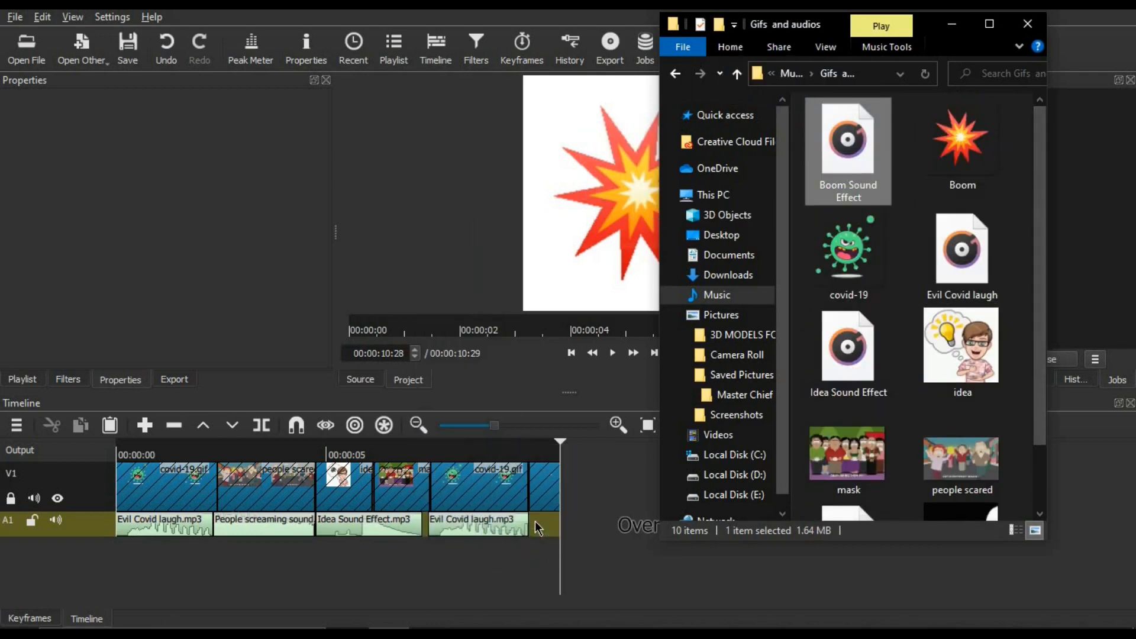
click(952, 23)
drag(651, 523, 636, 523)
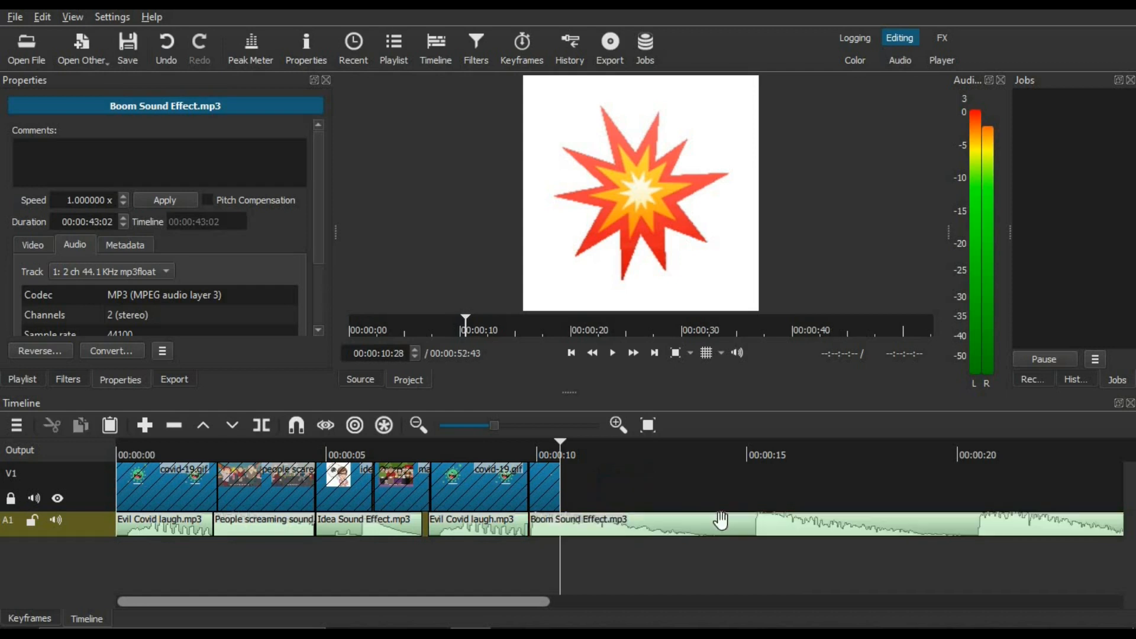
- Trim the end of Boom Sound Effect.mp3 back to about the end of Boom.gif
drag(533, 603, 1133, 571)
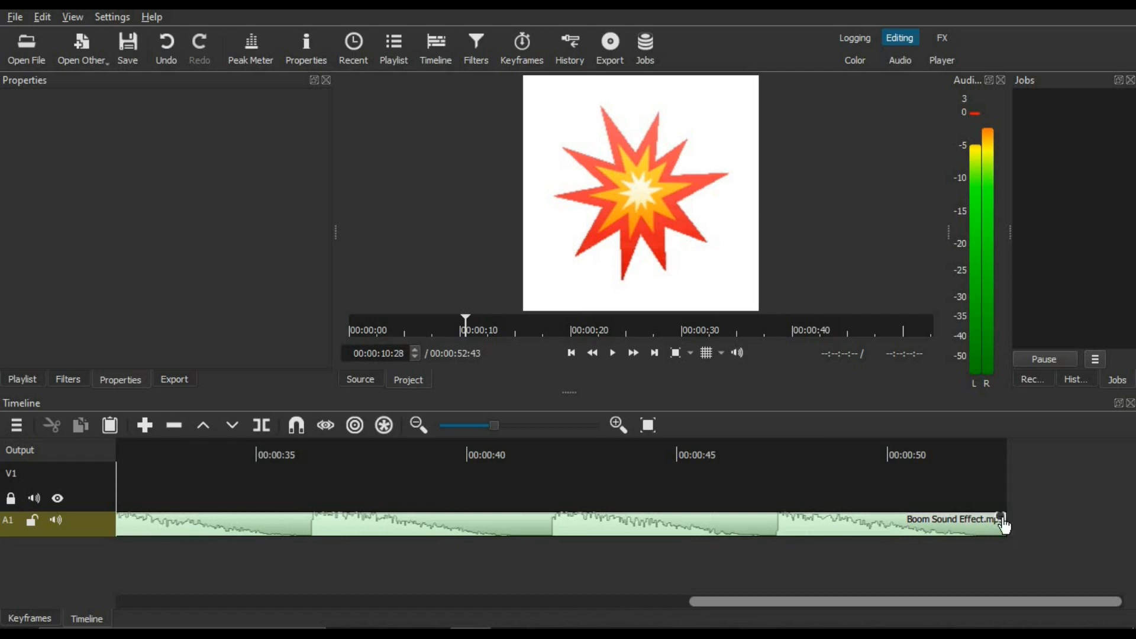
drag(857, 526, 327, 522)
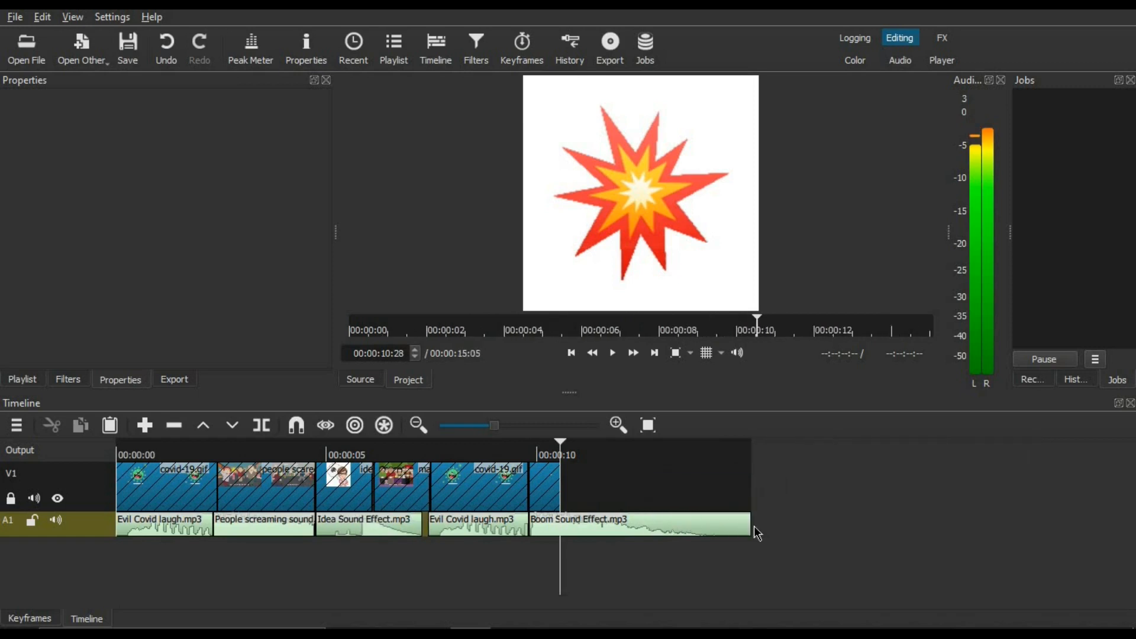
drag(679, 526, 562, 526)
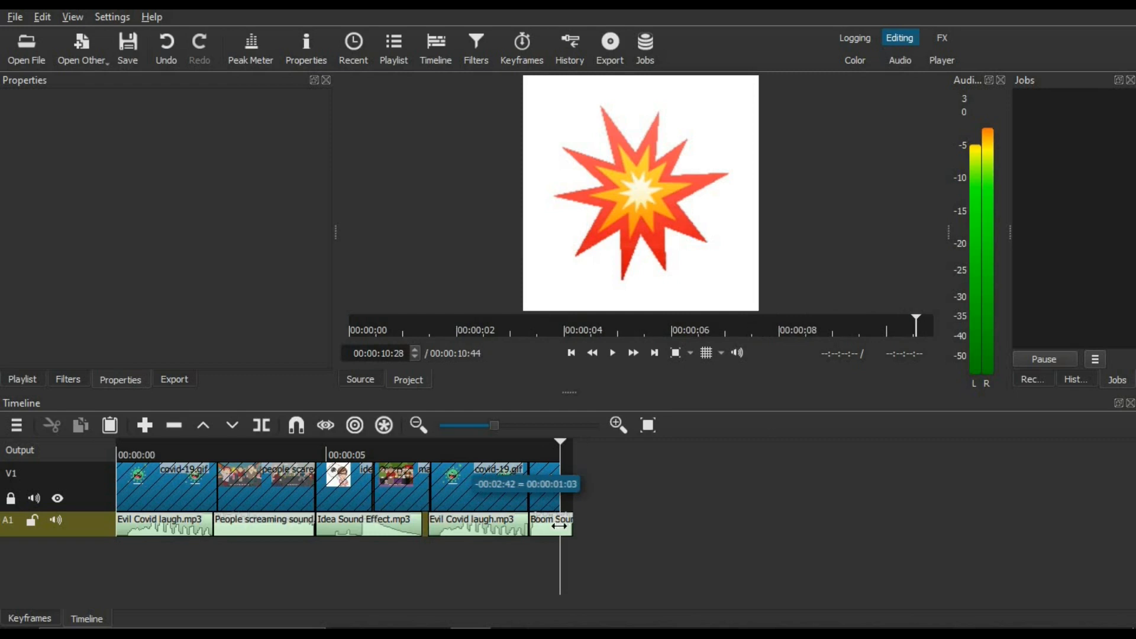
drag(559, 526, 549, 526)
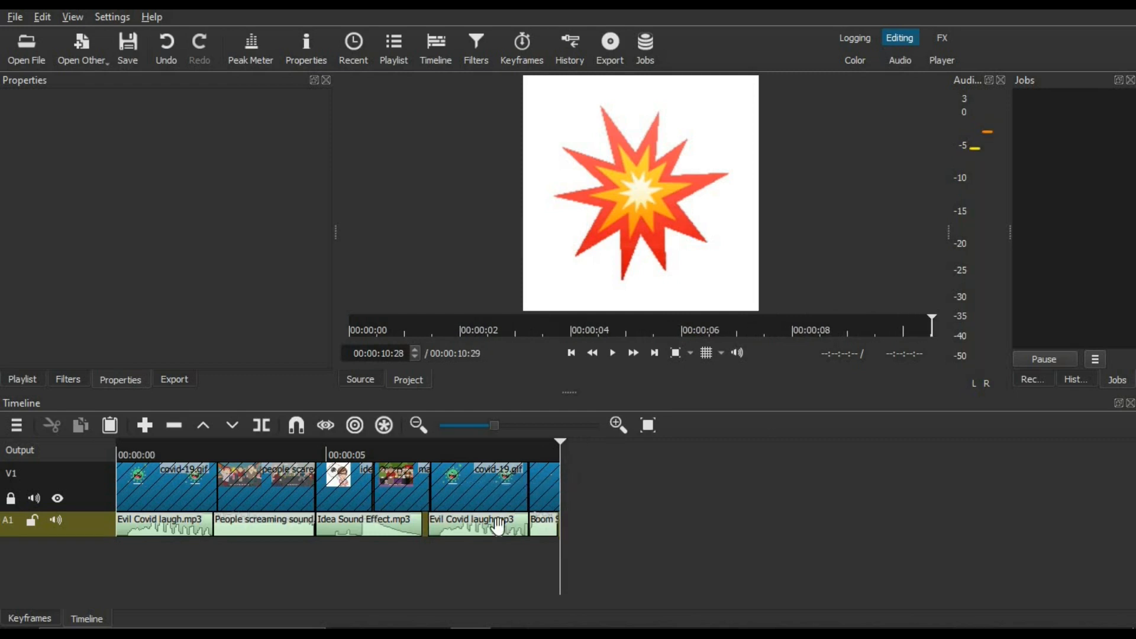
- Return the playhead to near the timeline start and play the full sequence with its sound effects
click(123, 452)
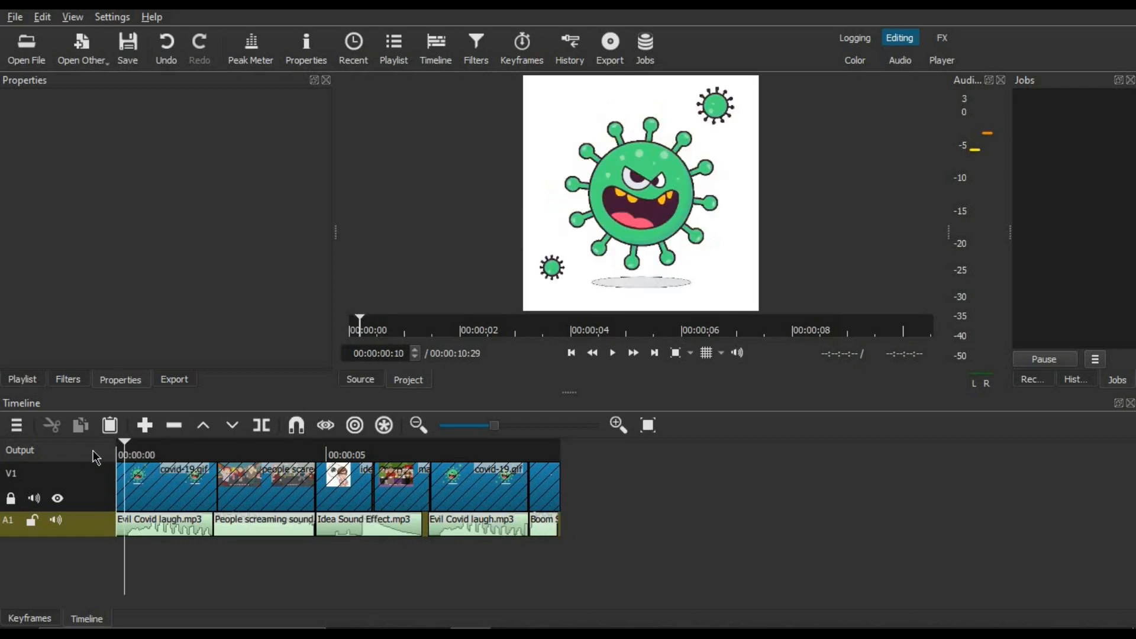
click(613, 353)
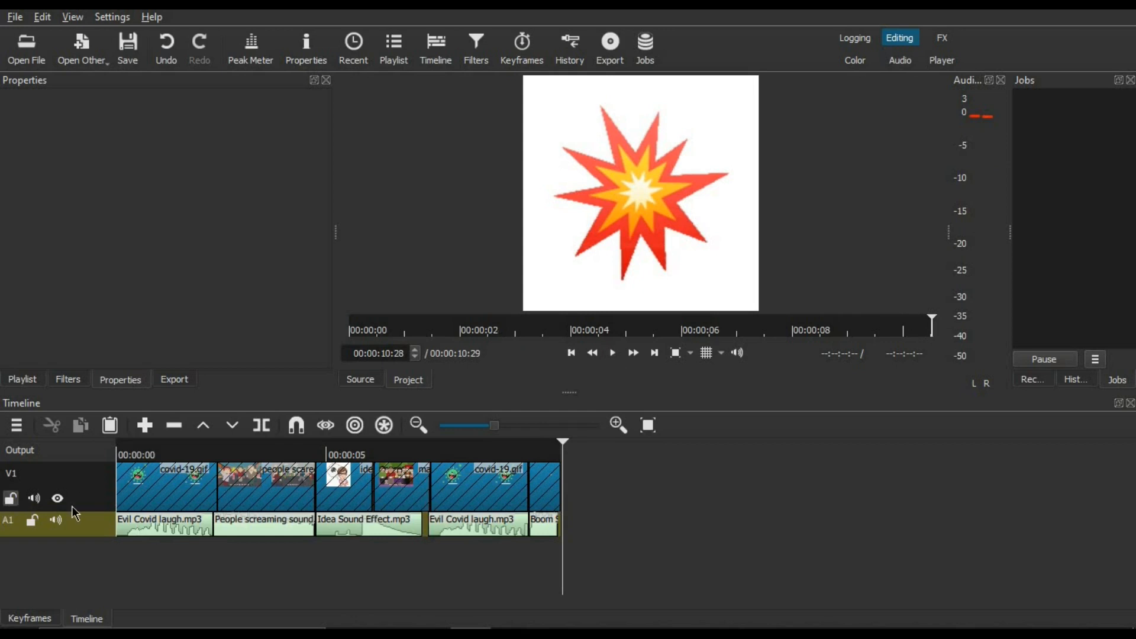
- Try to add the vaccine GIF from the Gifs and audios folder to the timeline
click(386, 612)
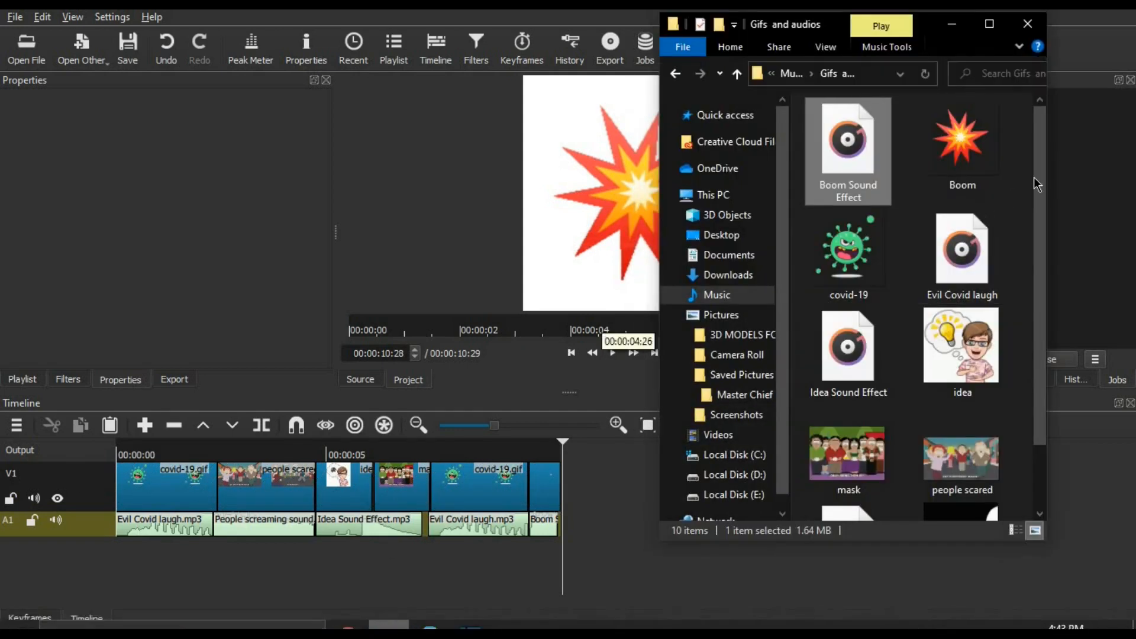
scroll(950, 449, down, 2)
drag(962, 455, 463, 505)
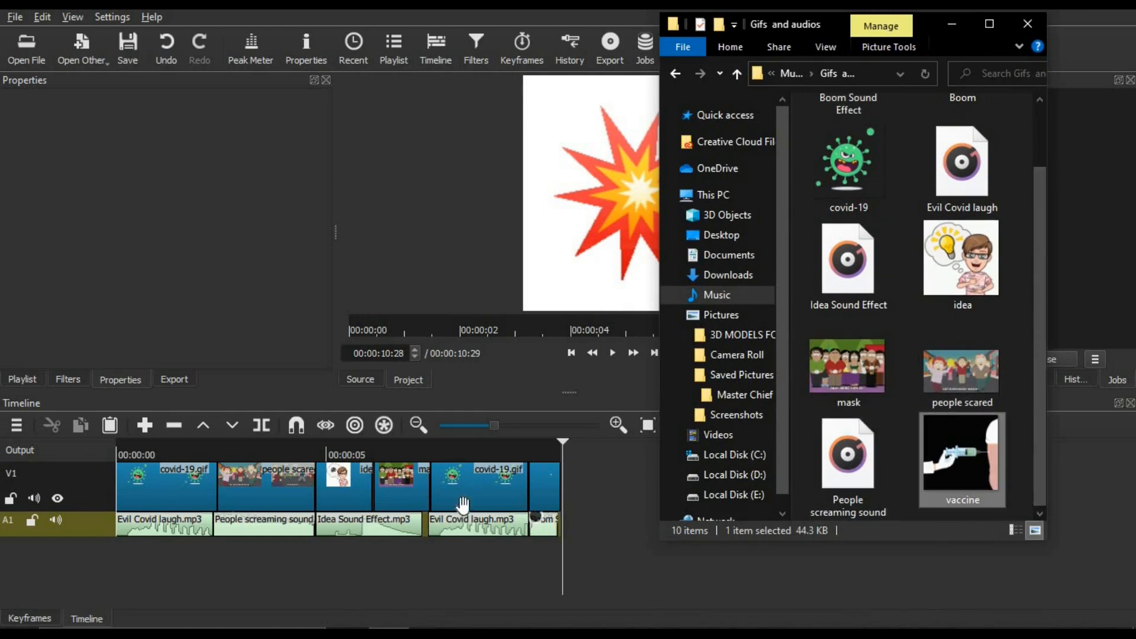
- Try to shift the second covid-19.gif and Boom.gif further along V1, and undo the move
click(434, 494)
click(474, 498)
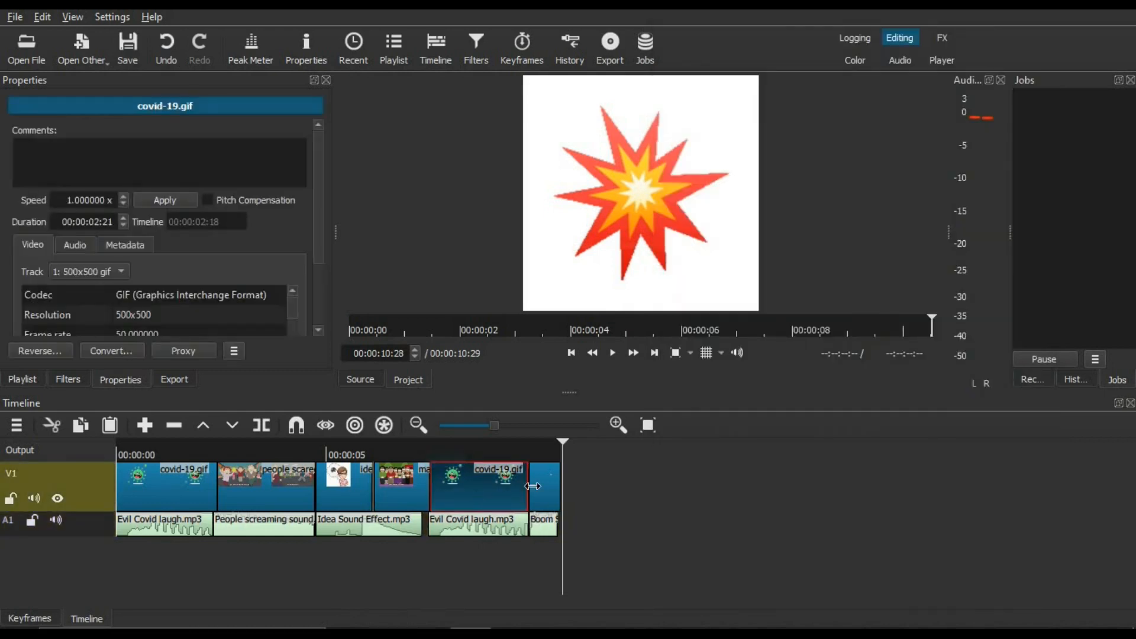
click(542, 483)
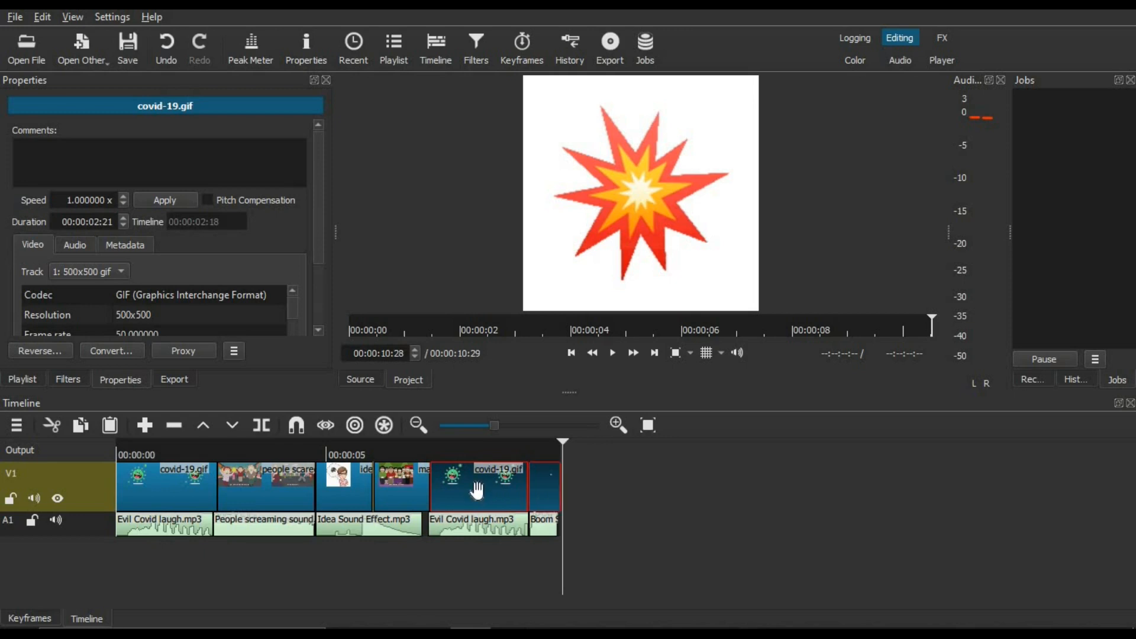
drag(536, 491, 585, 493)
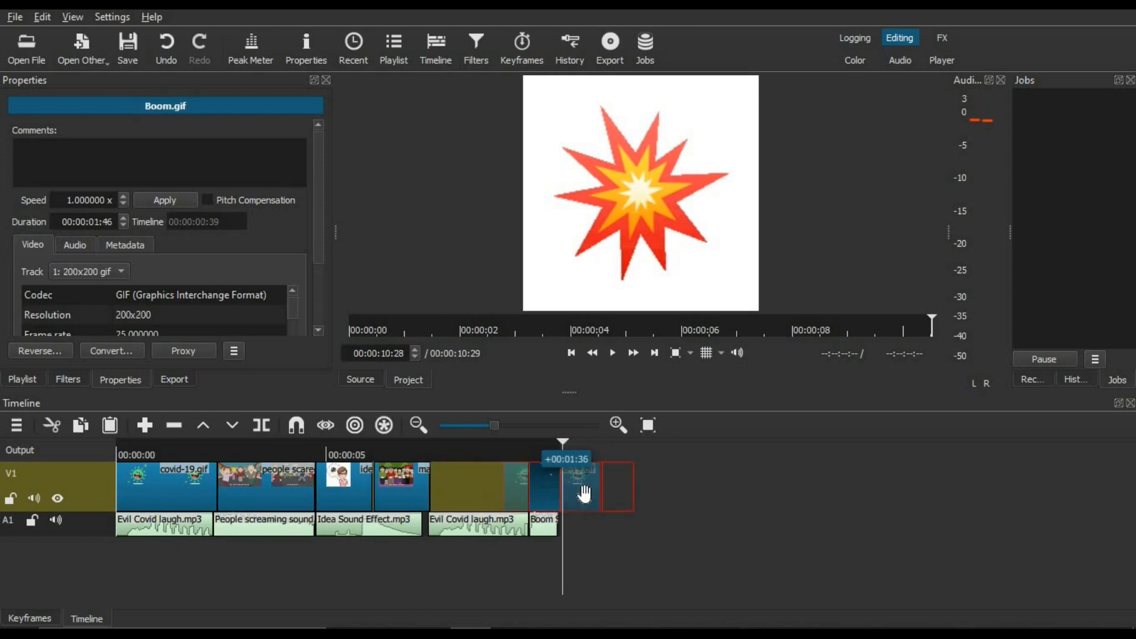
drag(571, 570, 565, 611)
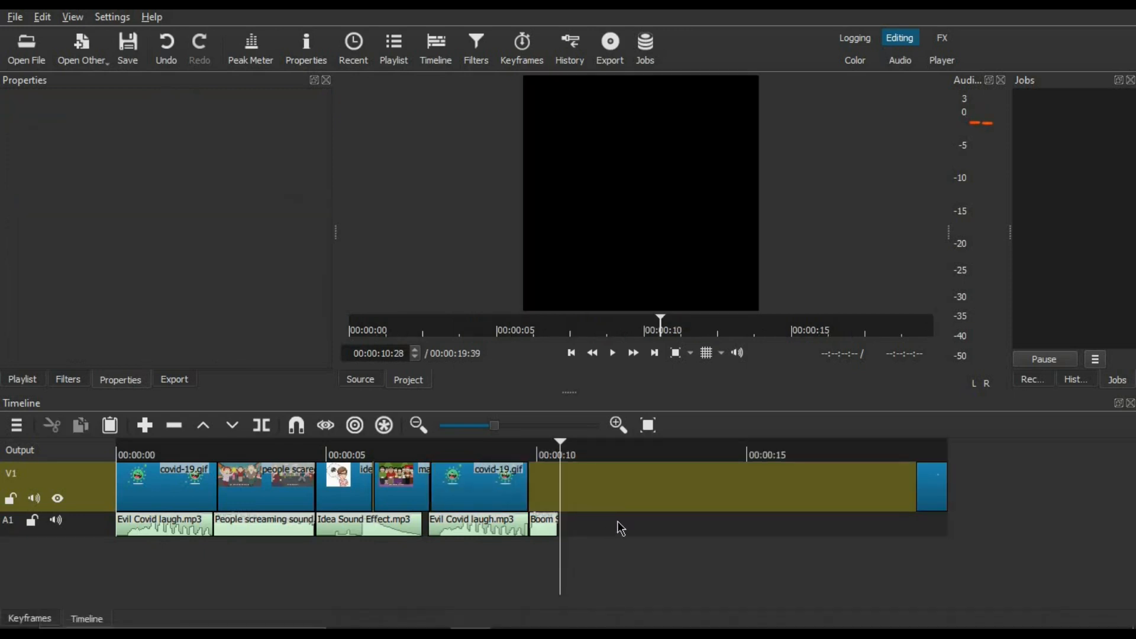
key(ctrl+z)
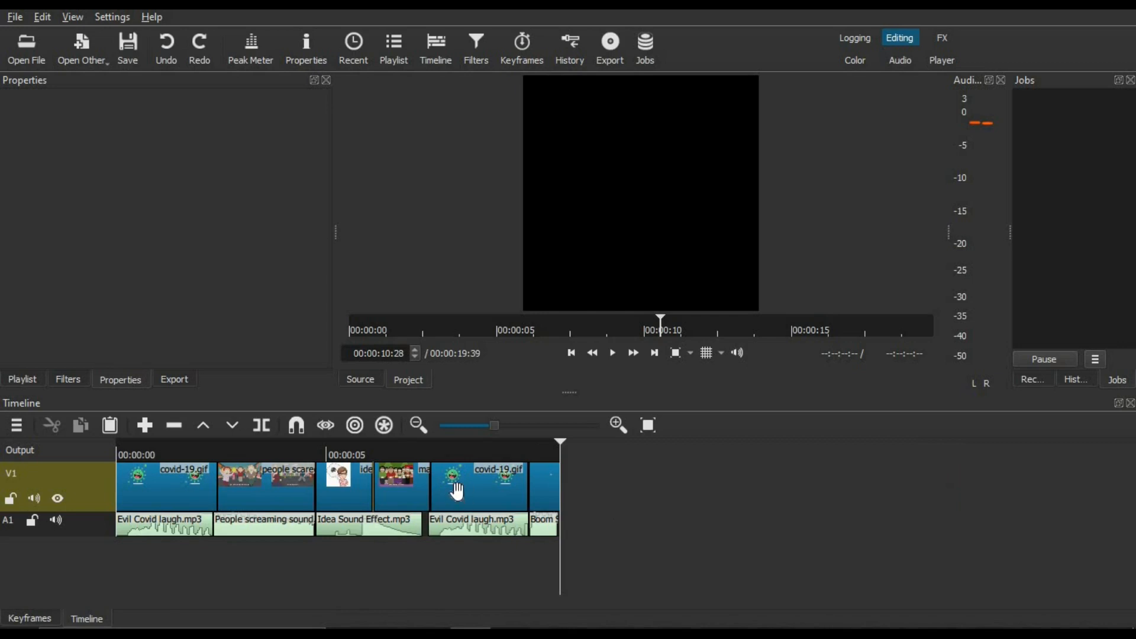
- Move the second covid-19.gif and Boom.gif together further along V1, and place the vaccine GIF in the gap after the mask clip
click(495, 489)
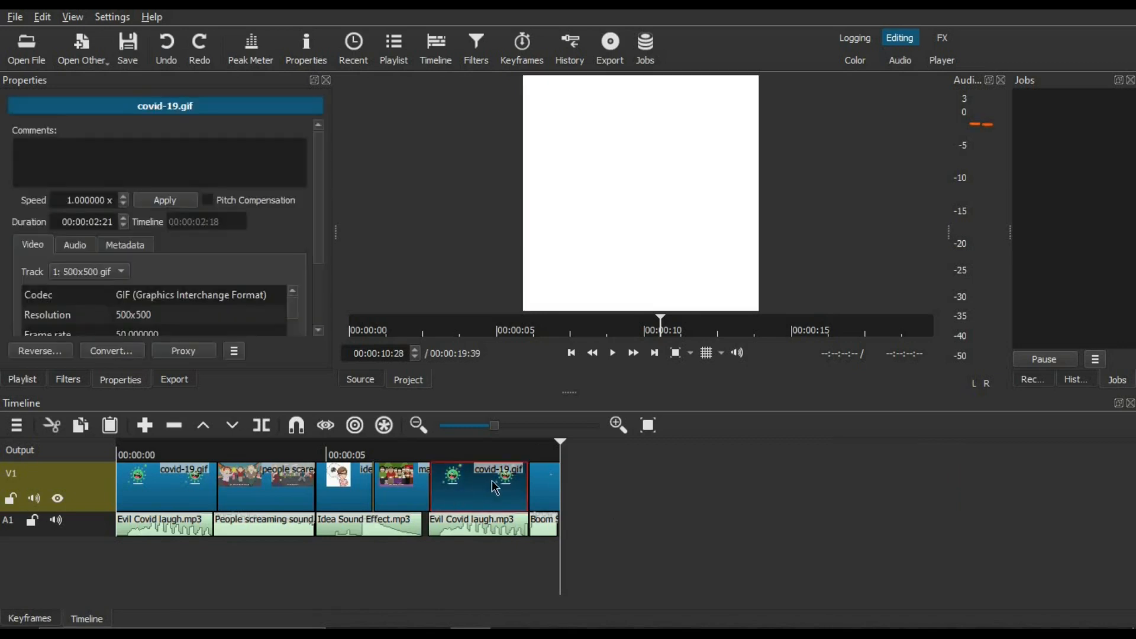
ctrl+click(548, 480)
drag(489, 485, 607, 492)
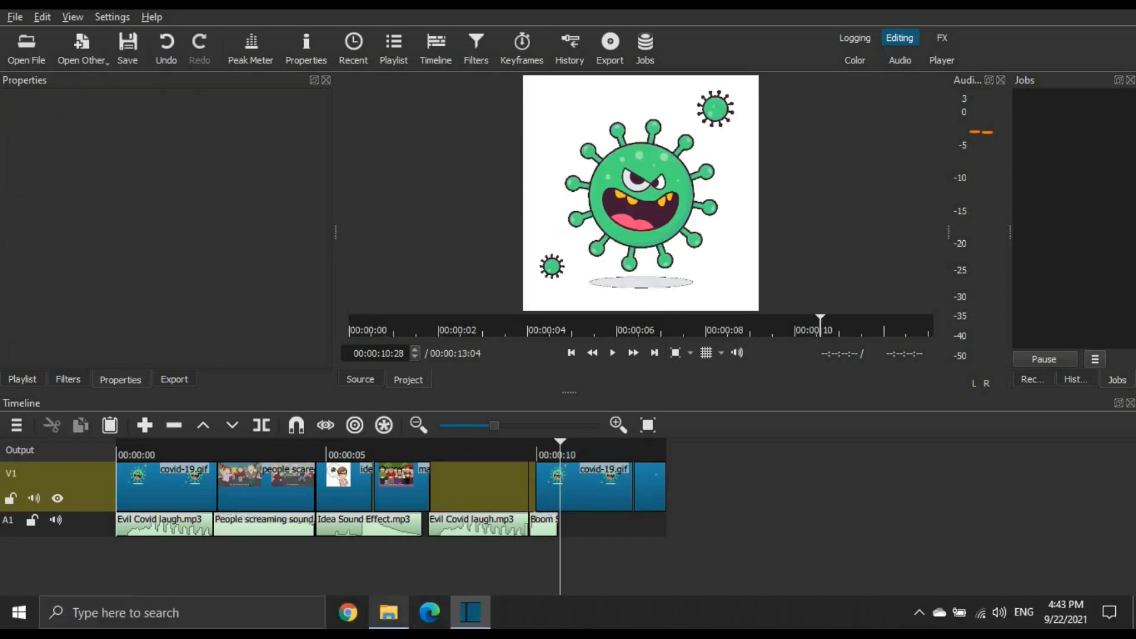
click(388, 613)
drag(962, 459, 427, 488)
- Close the gaps on V1 by moving the second covid-19.gif, Boom.gif and the vaccine clip up against their preceding clips
drag(610, 490, 543, 495)
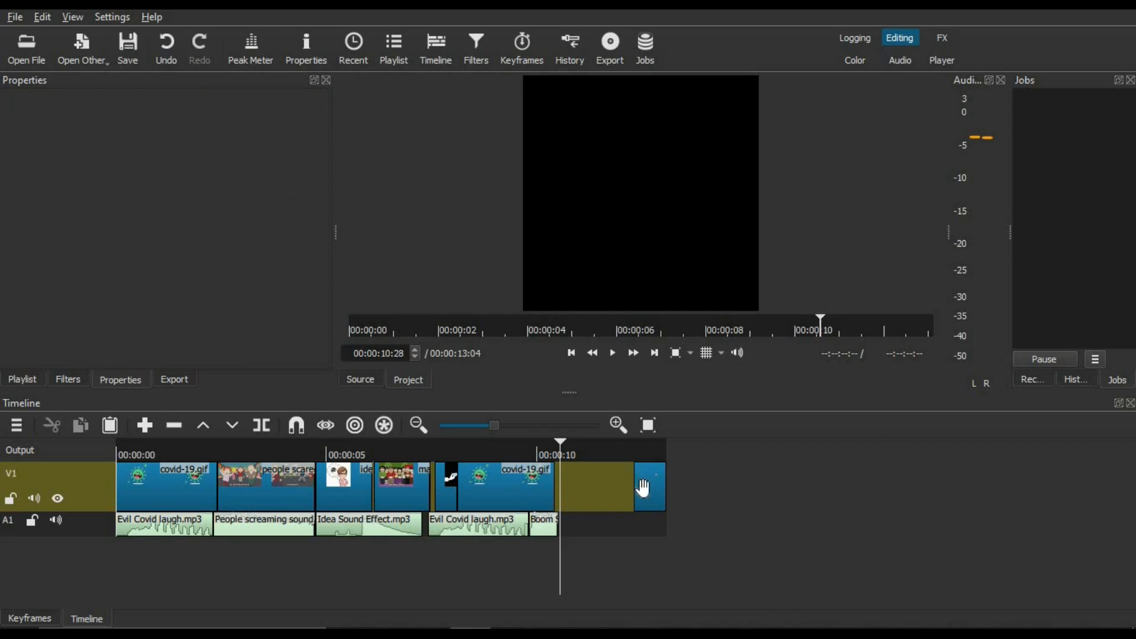
drag(656, 496, 567, 502)
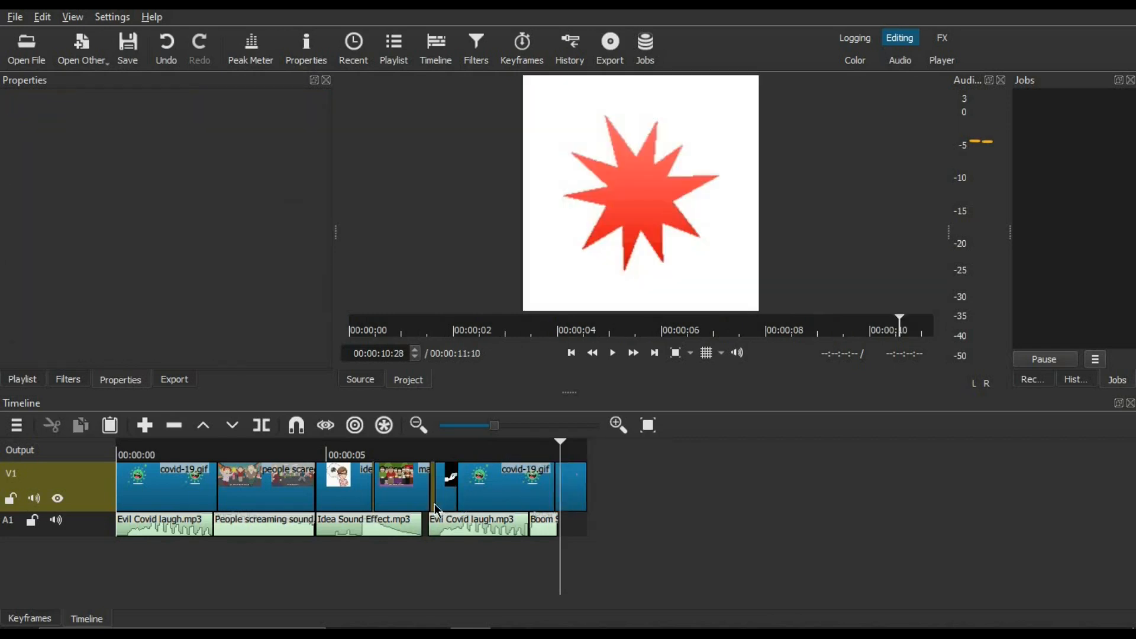
drag(438, 510, 464, 499)
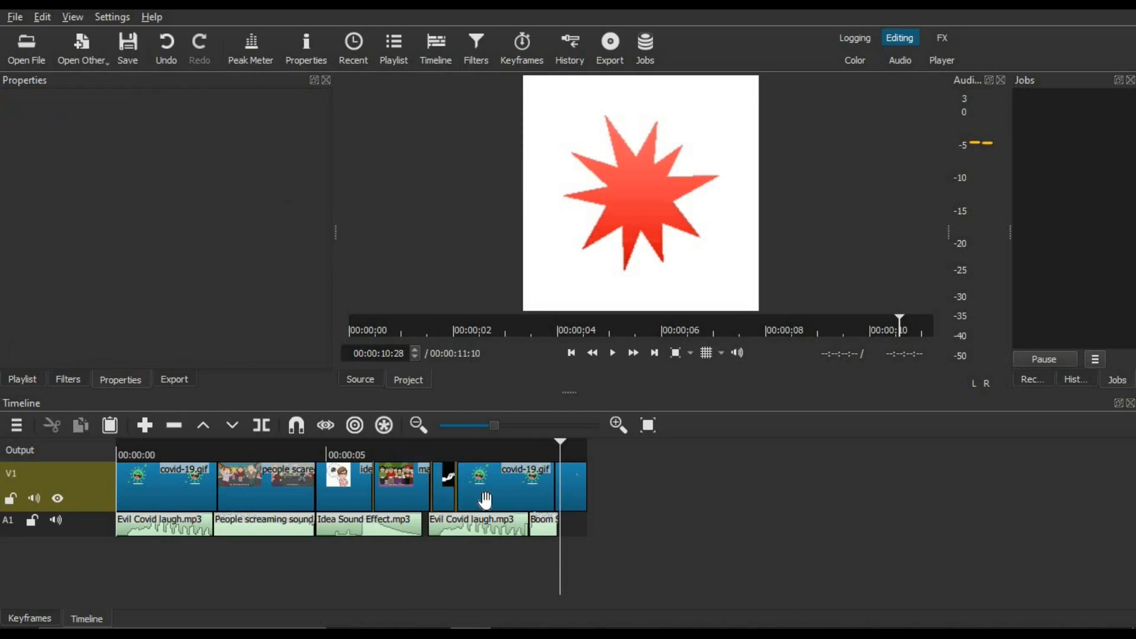
click(480, 500)
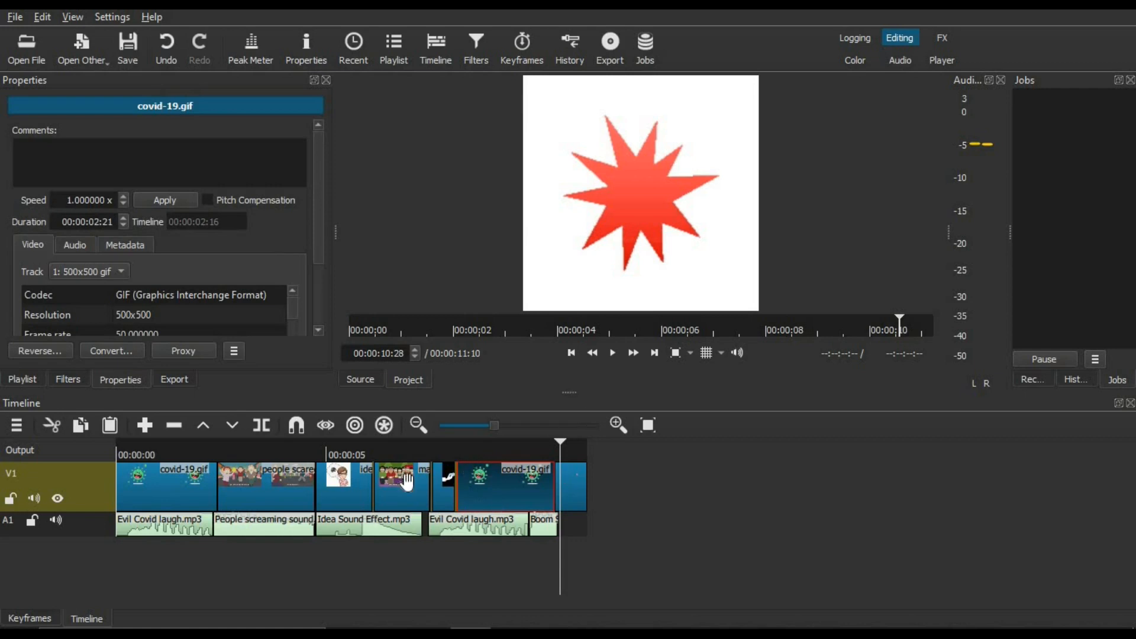
- Play the sequence from near the timeline start to check the added vaccine clip against the audio
click(130, 452)
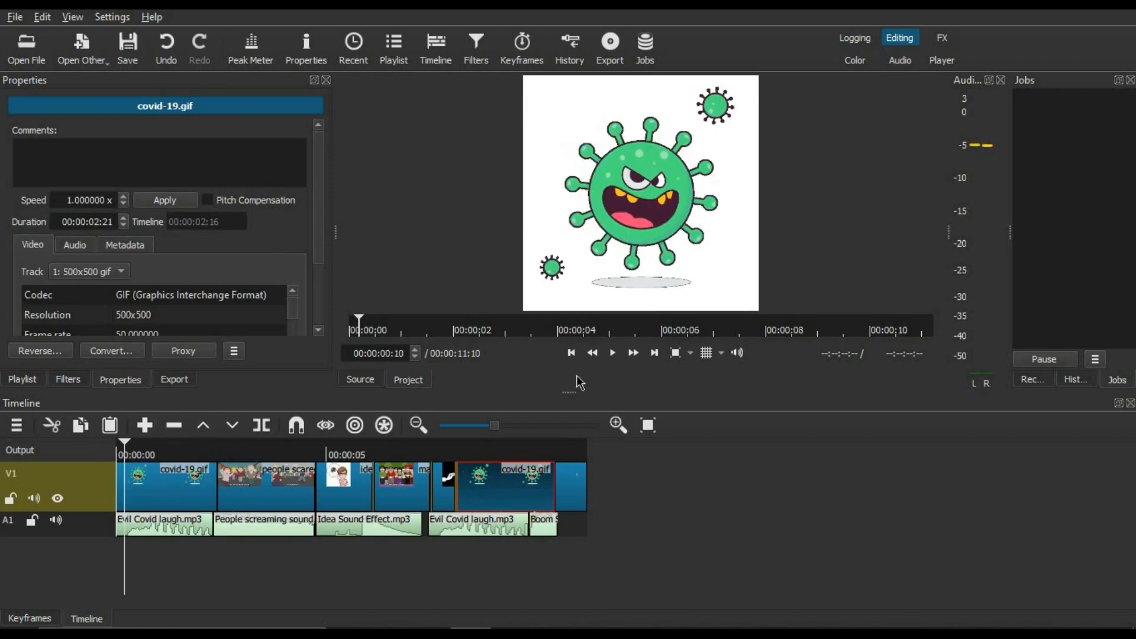
click(613, 355)
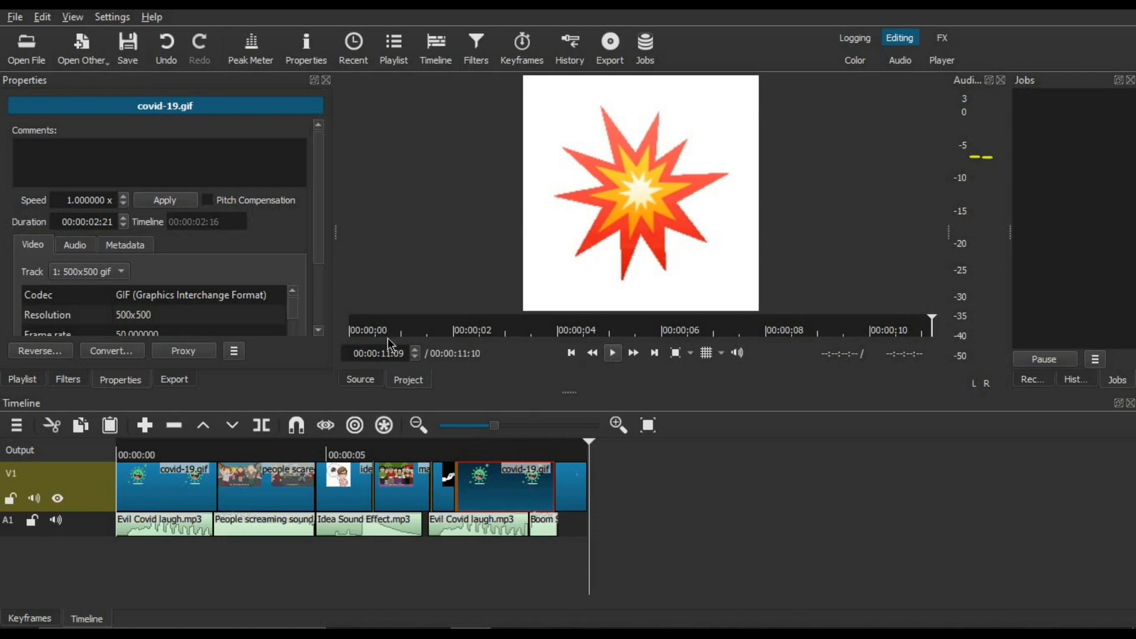
- Move Boom Sound Effect.mp3 beneath Boom.gif and the second Evil Covid laugh.mp3 beneath the second covid-19.gif on A1
click(556, 537)
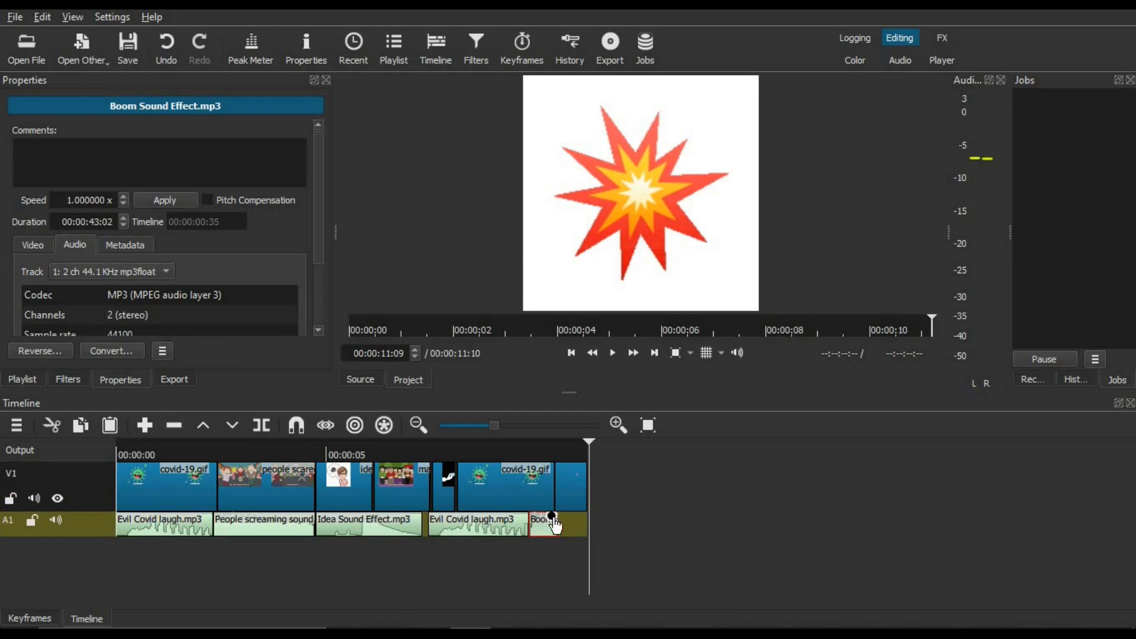
drag(540, 529, 577, 530)
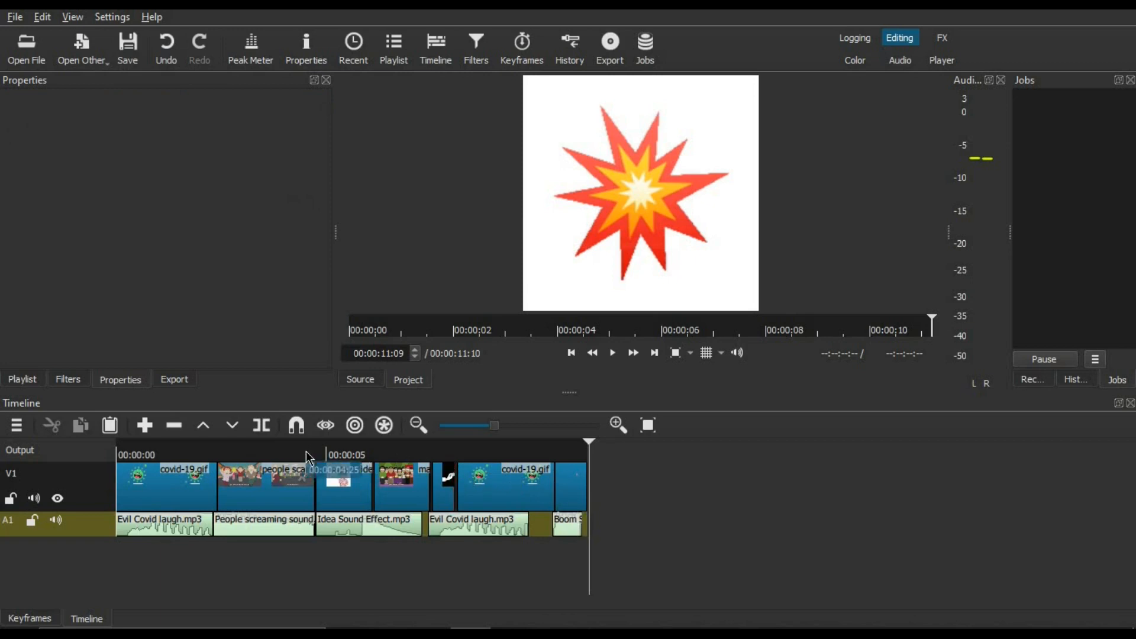
click(453, 457)
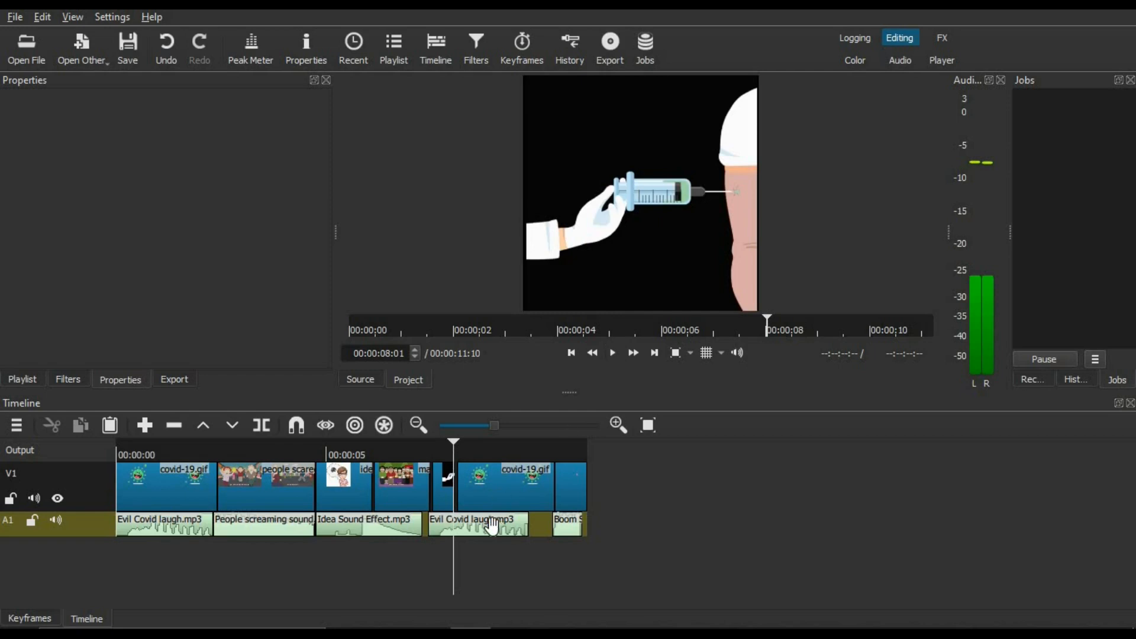
drag(496, 535, 573, 525)
- Remove the small transition between the second Evil Covid laugh.mp3 and Boom Sound Effect.mp3, and move the boom sound directly against the laugh
click(573, 525)
key(Left)
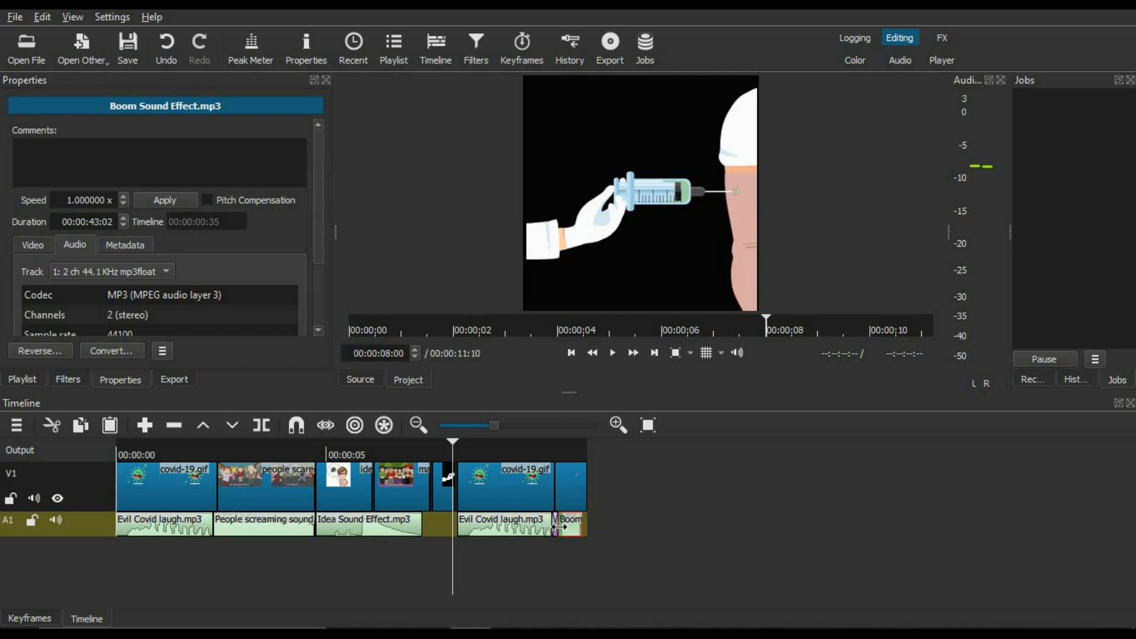
click(554, 526)
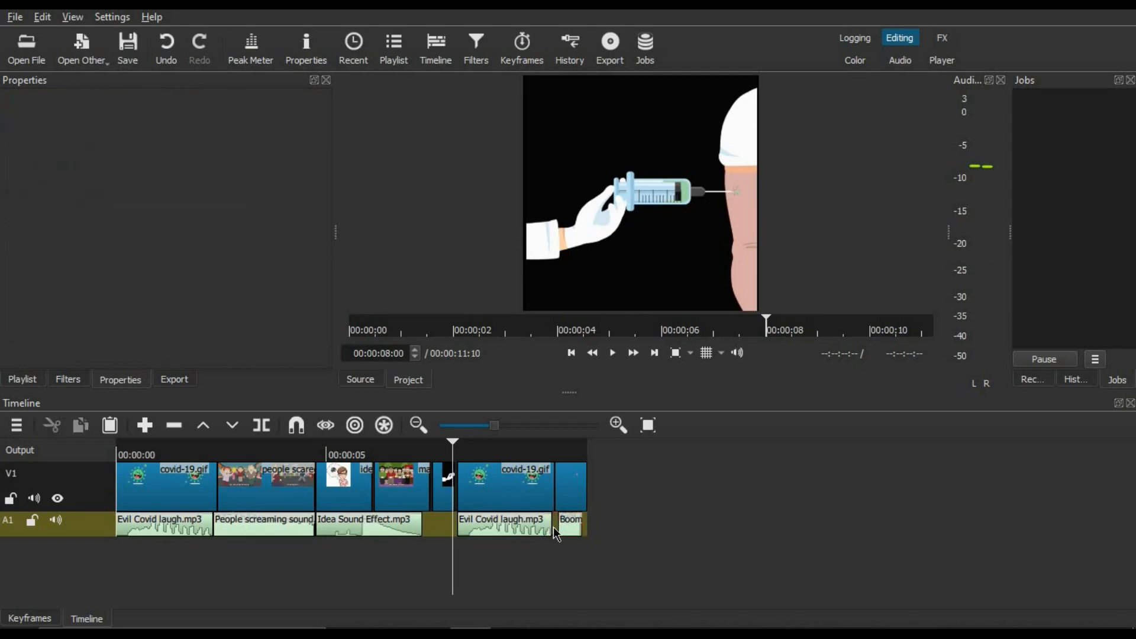
drag(563, 534, 553, 527)
- Return the playhead to the timeline start and play the full sequence with the realigned sound effects
click(399, 453)
drag(391, 452, 79, 453)
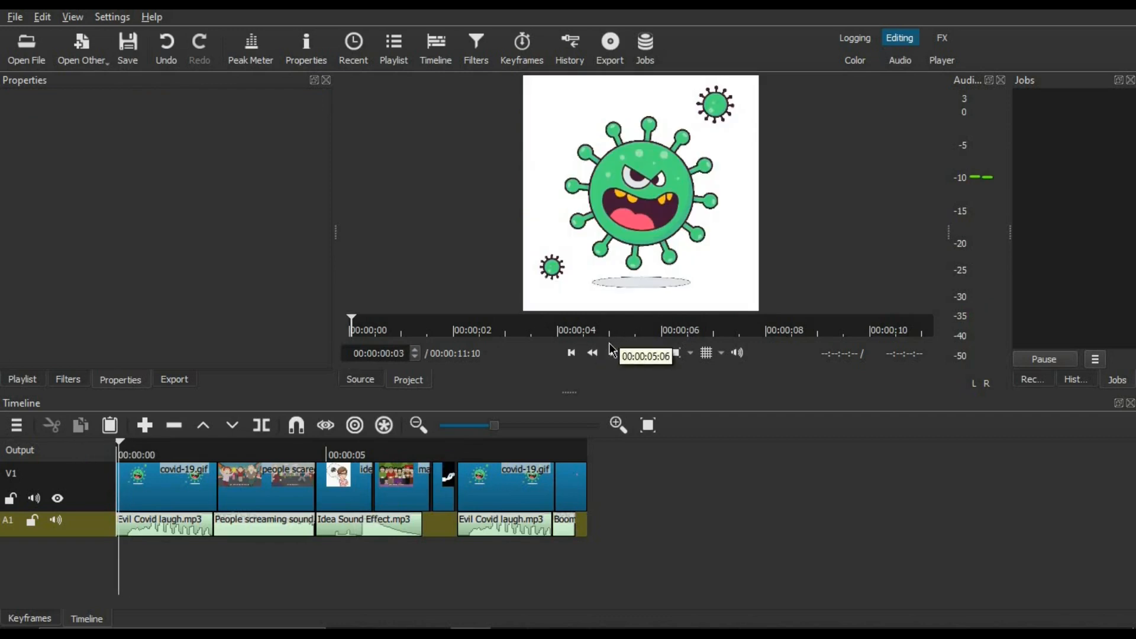
click(612, 352)
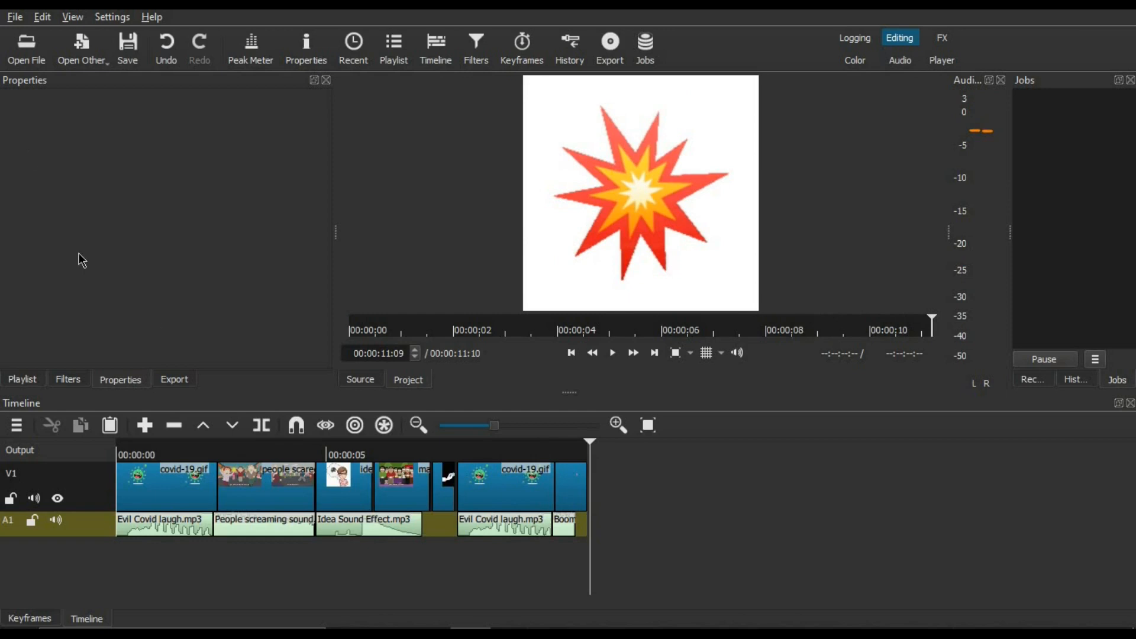
click(14, 17)
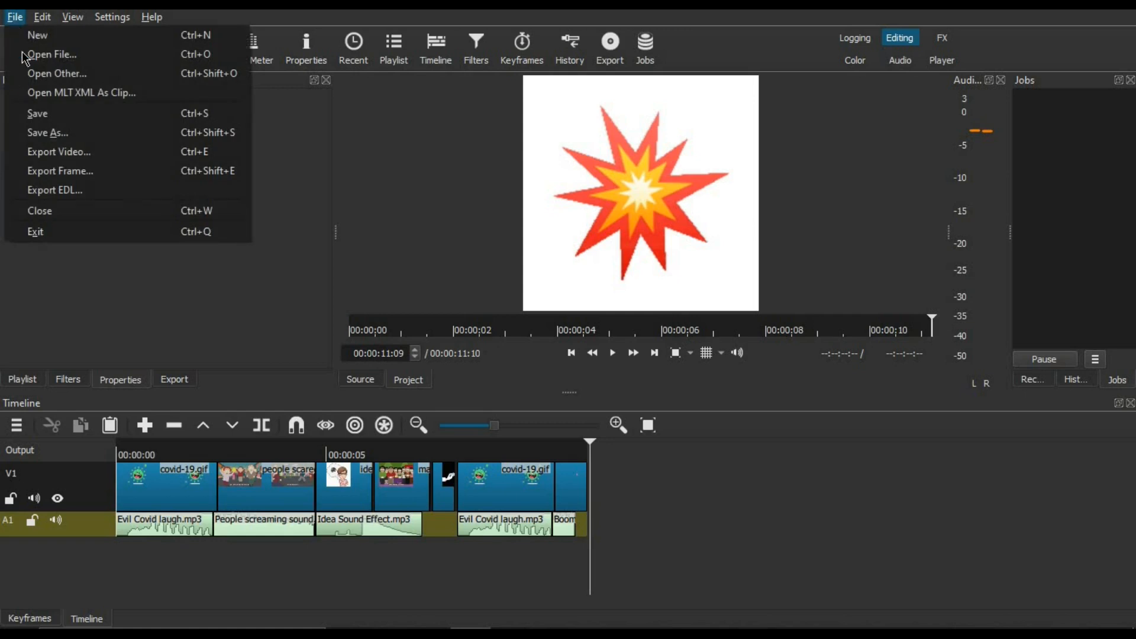
click(70, 135)
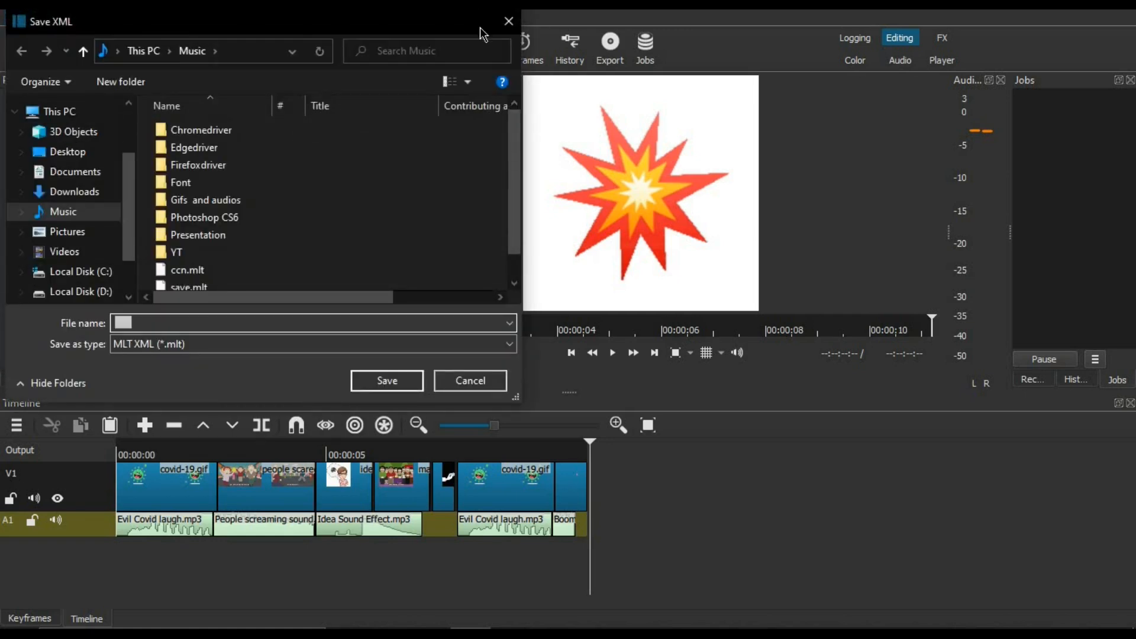
click(508, 21)
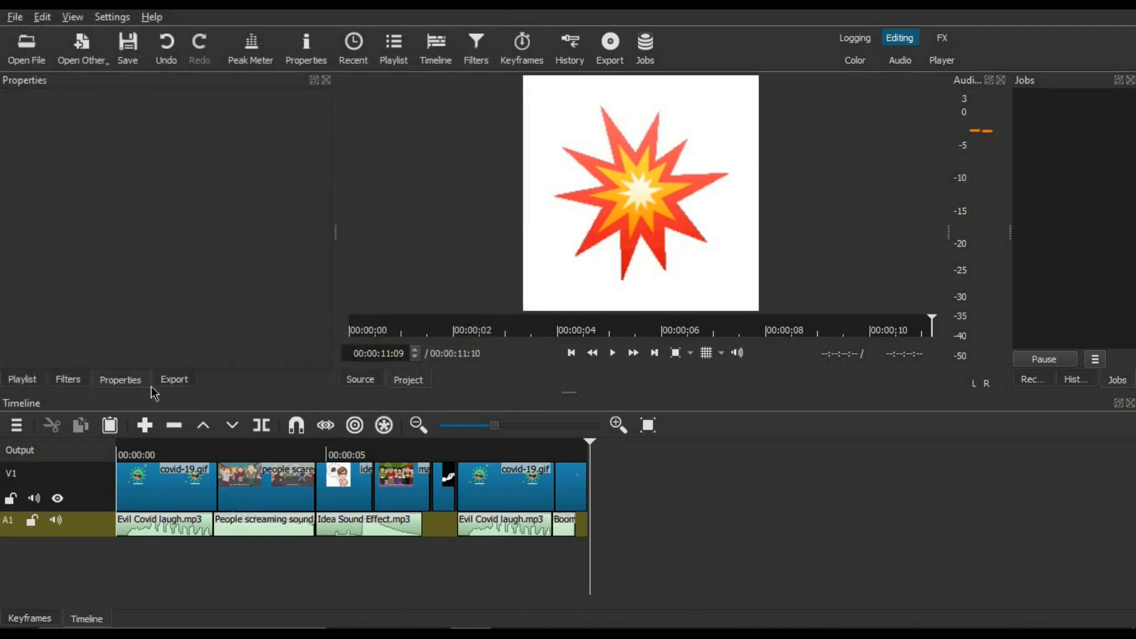
- Export the timeline with the Default preset as an MP4 file named "gif anim" in the Music > YT folder
click(173, 380)
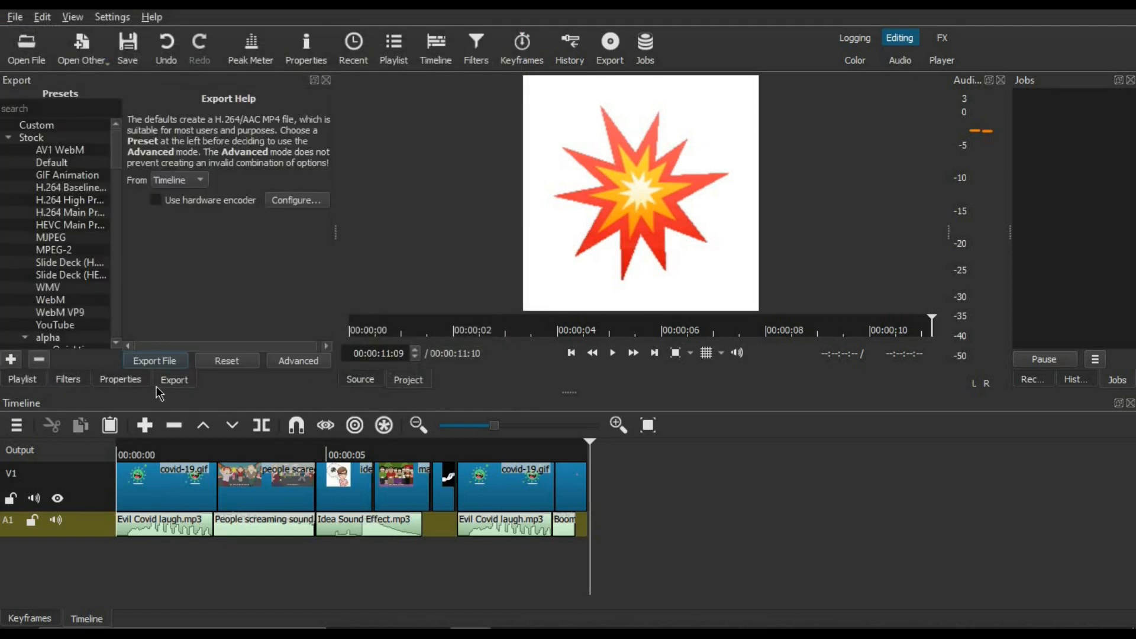
click(71, 176)
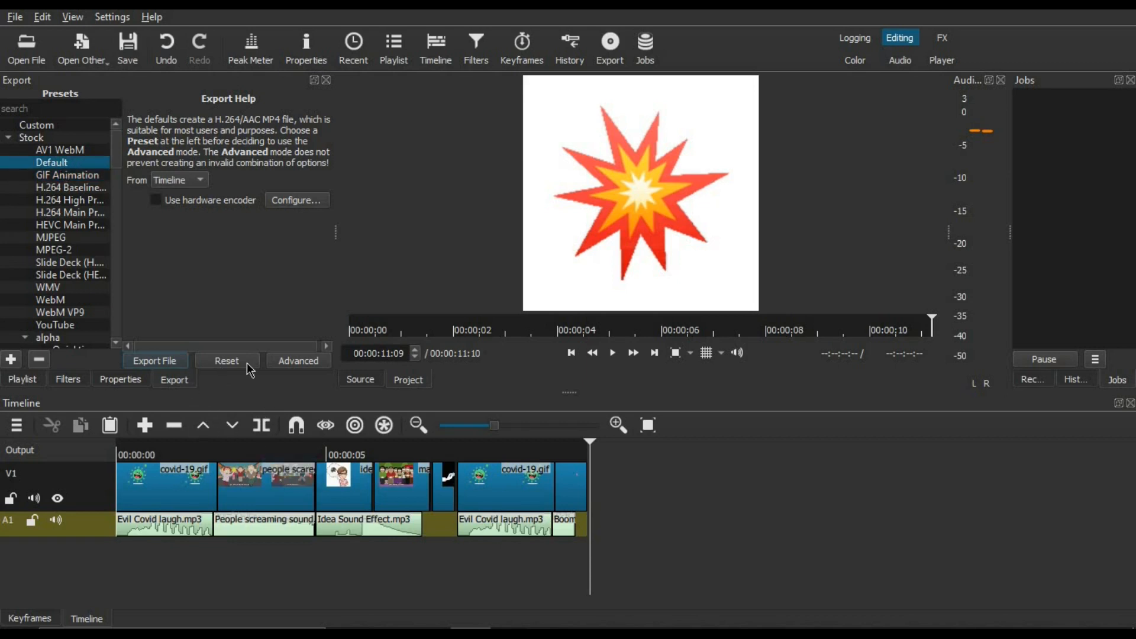
click(159, 361)
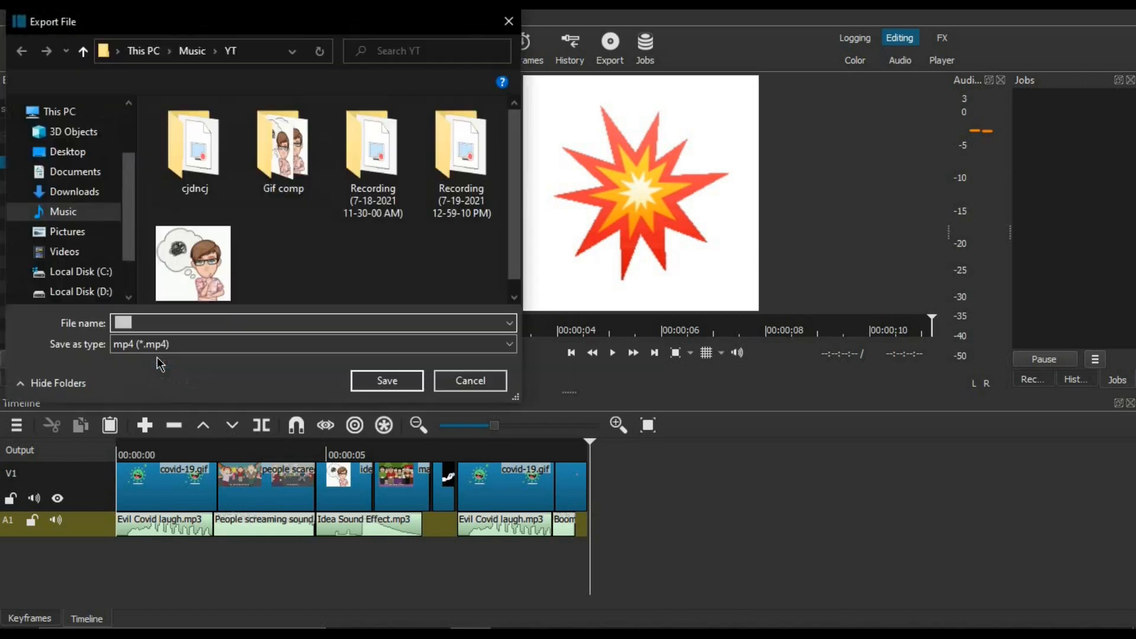
key(BackSpace)
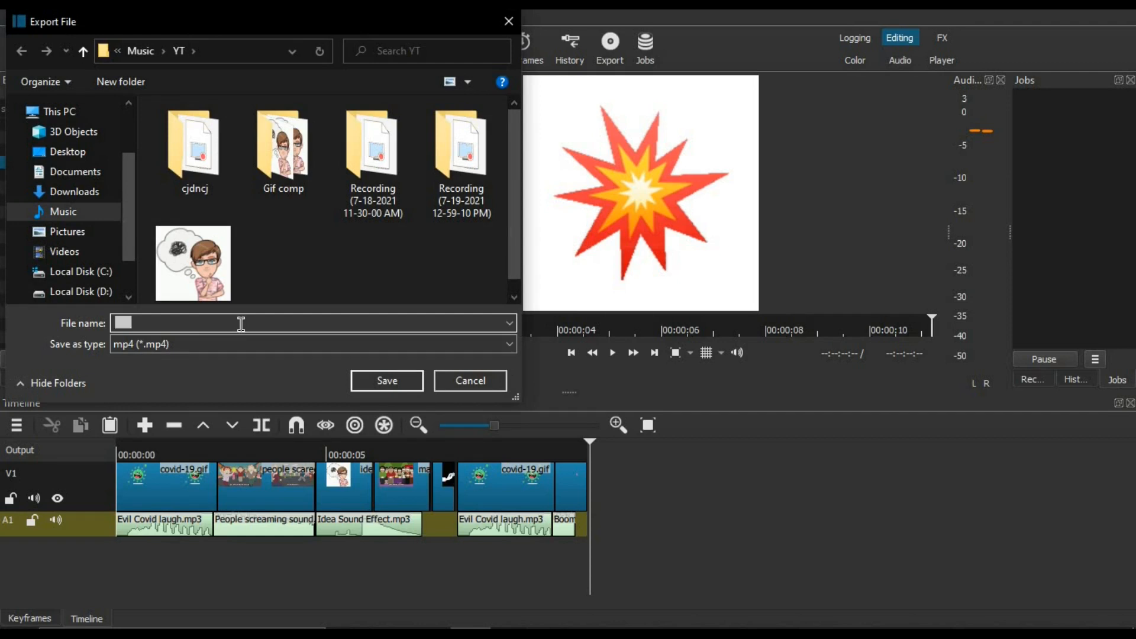
text(gif)
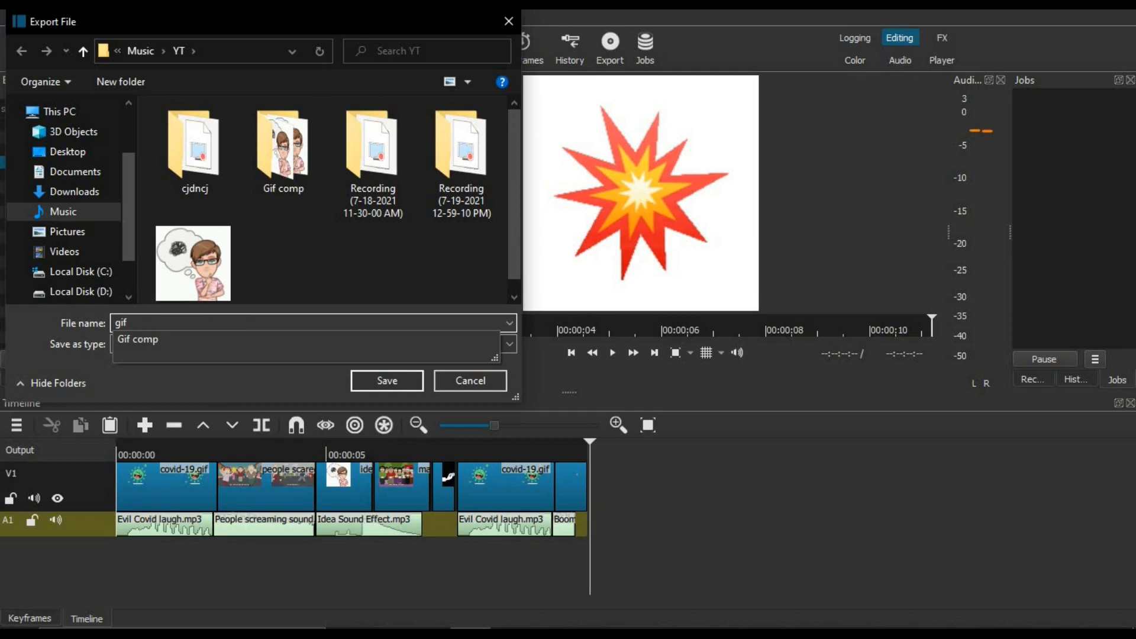
key(Escape)
text(anim)
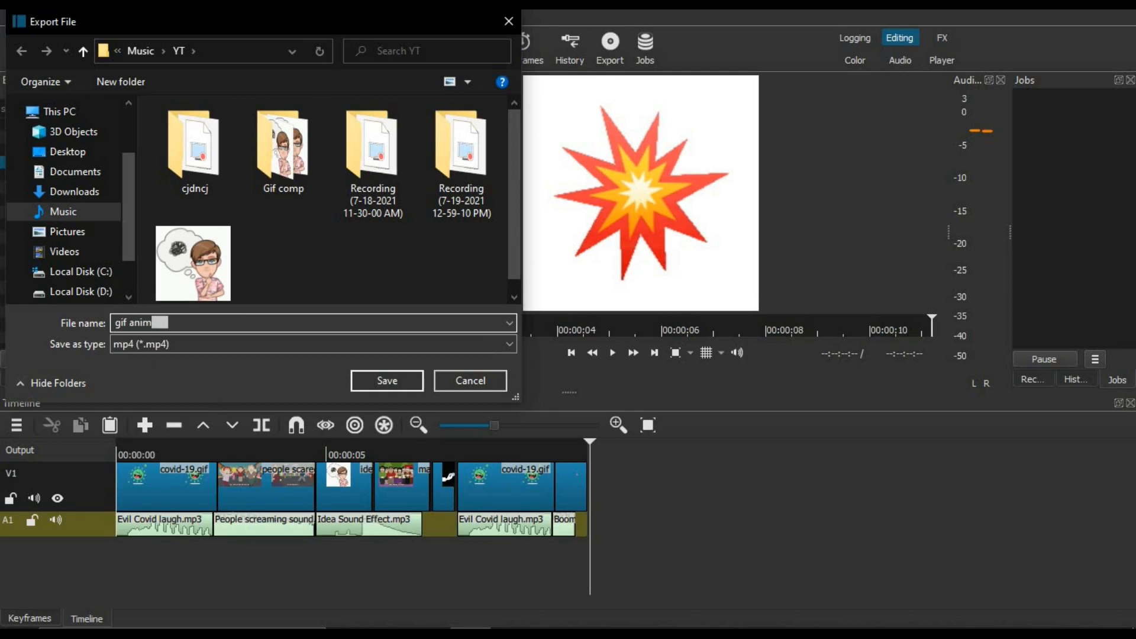
click(379, 381)
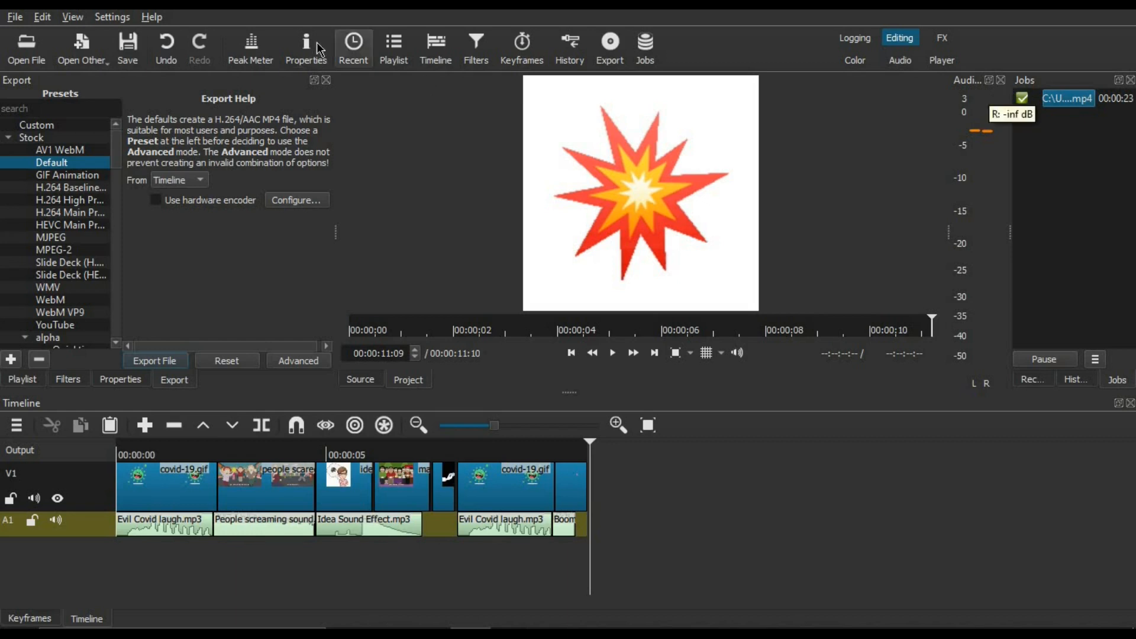
- Switch to File Explorer, play the exported gif anim video from the Music > YT folder, and close the player
key(alt+Tab)
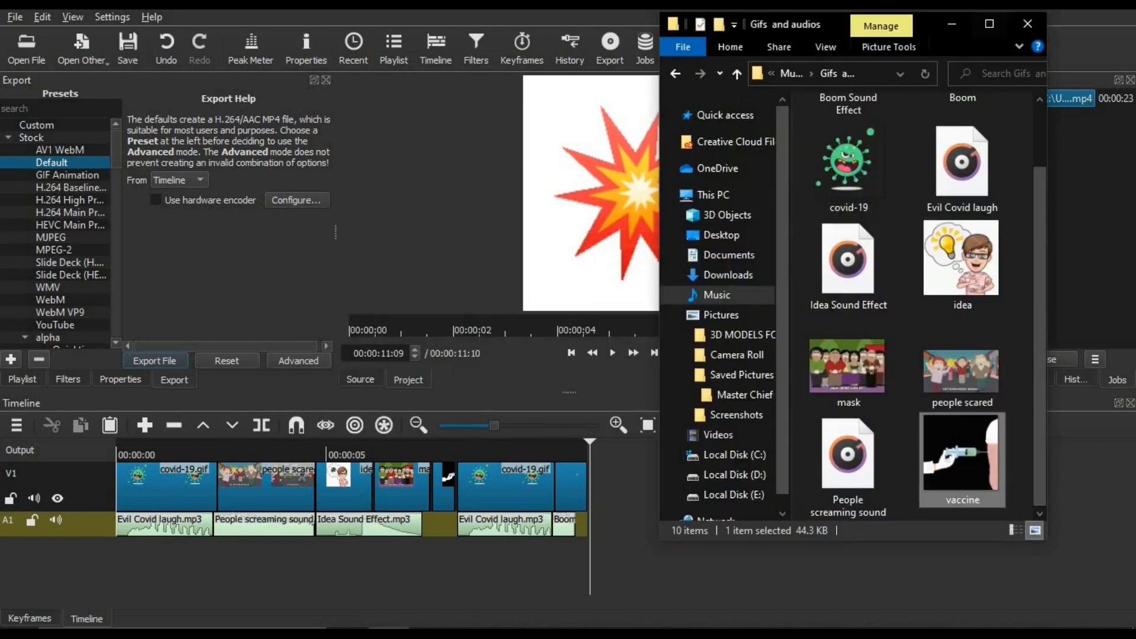
click(989, 23)
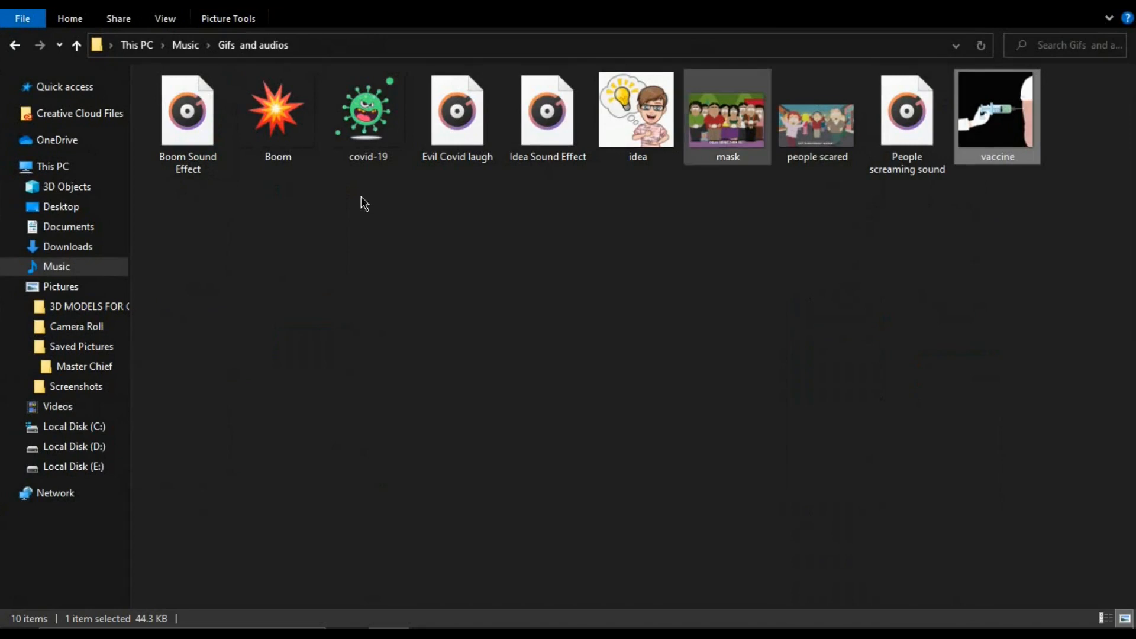
click(56, 269)
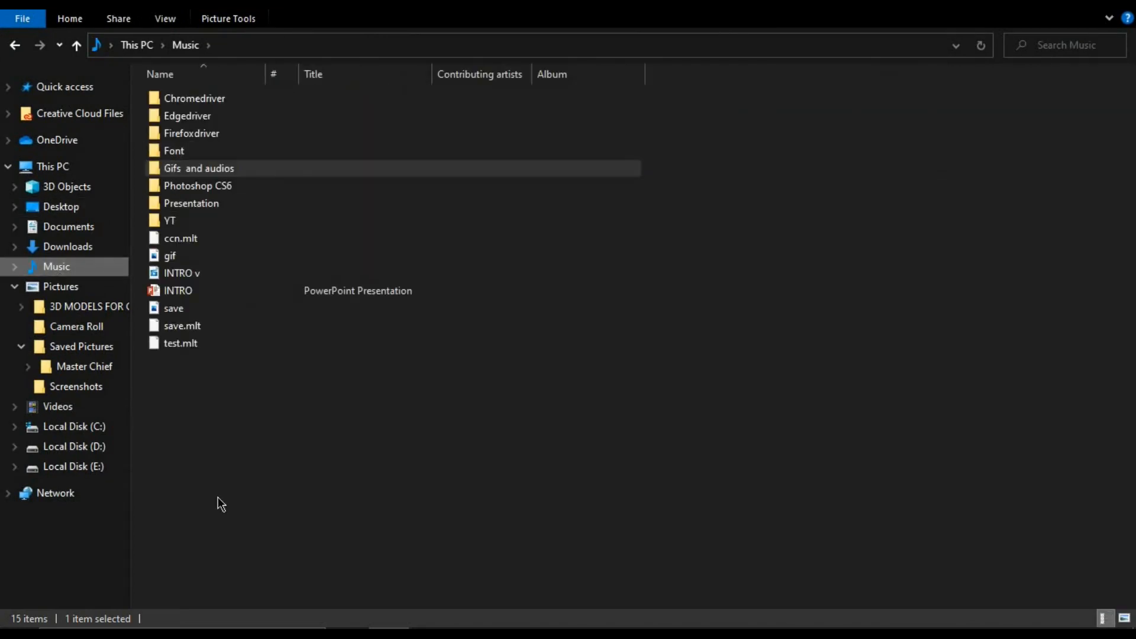
double_click(264, 222)
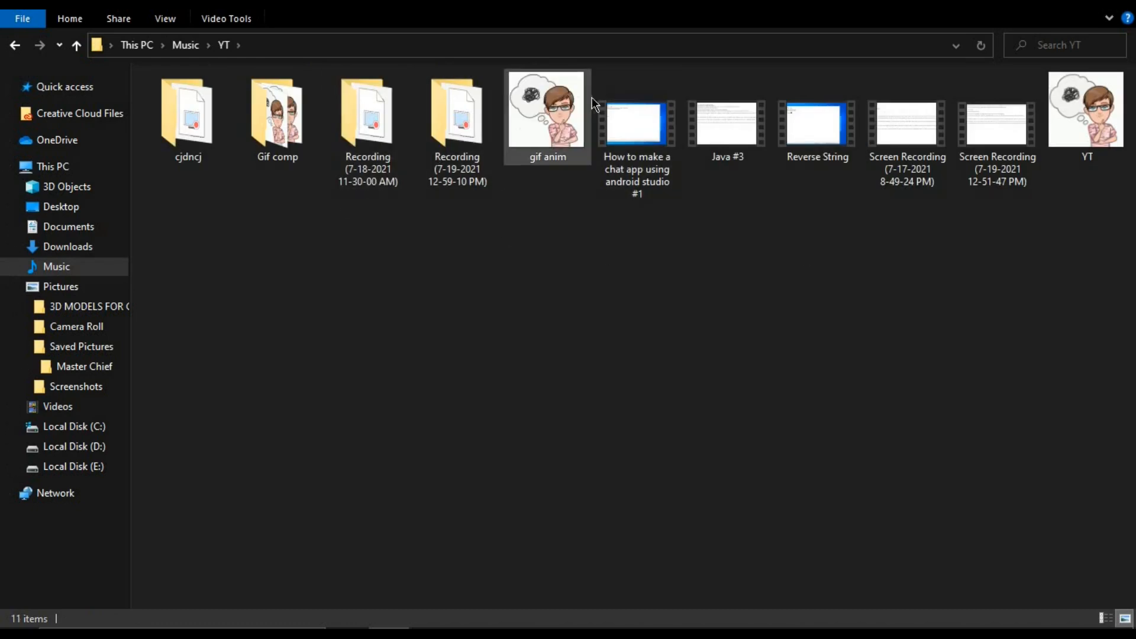
click(561, 109)
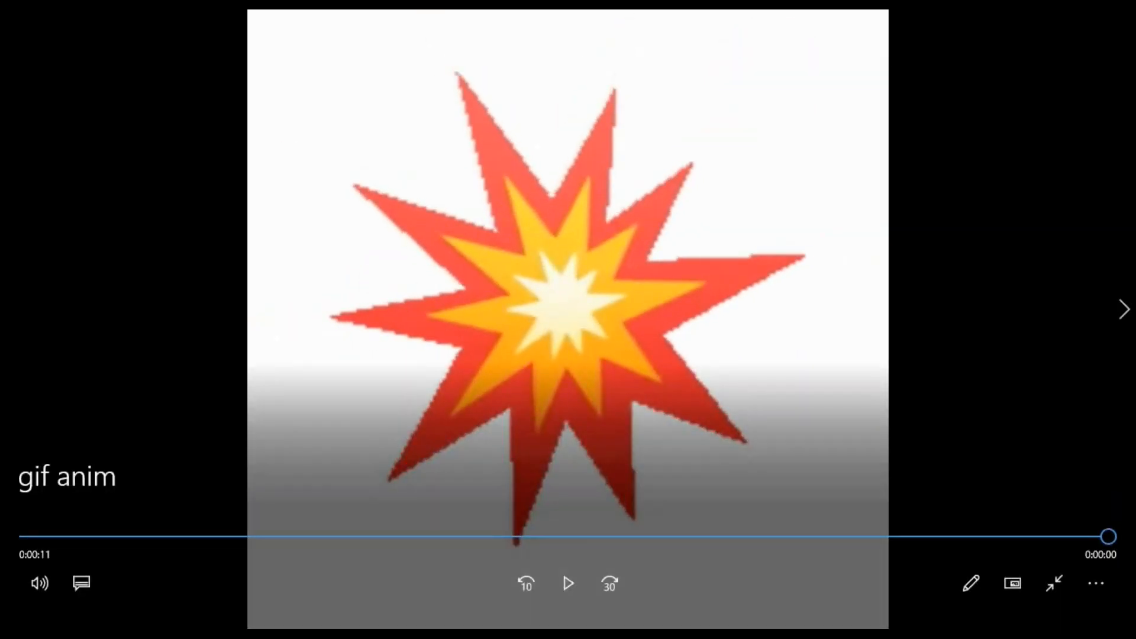
click(1118, 13)
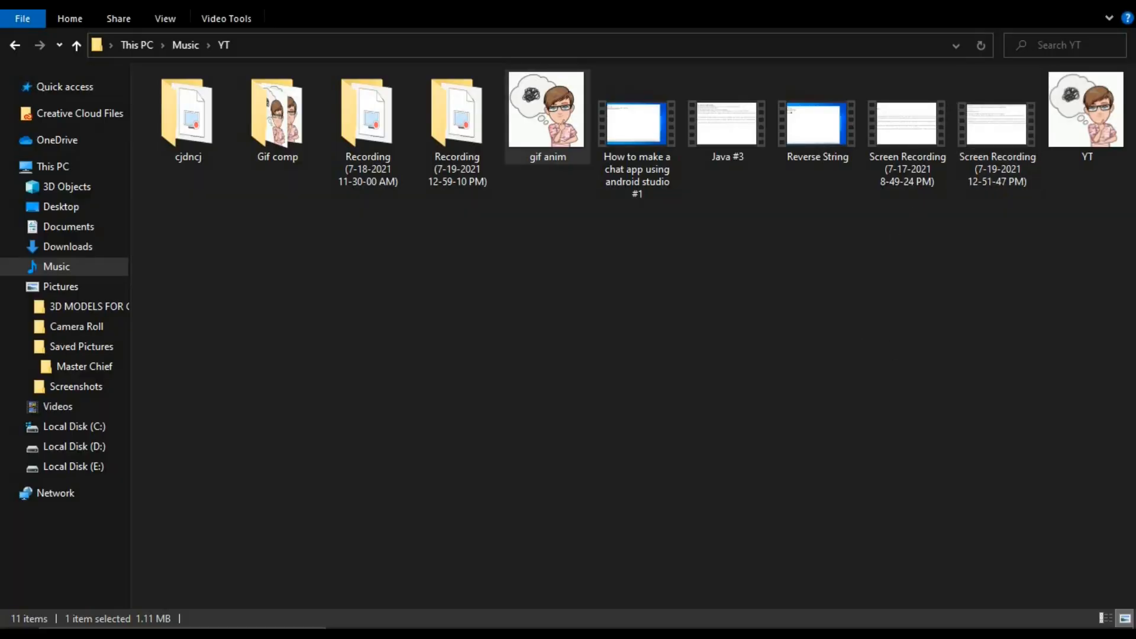